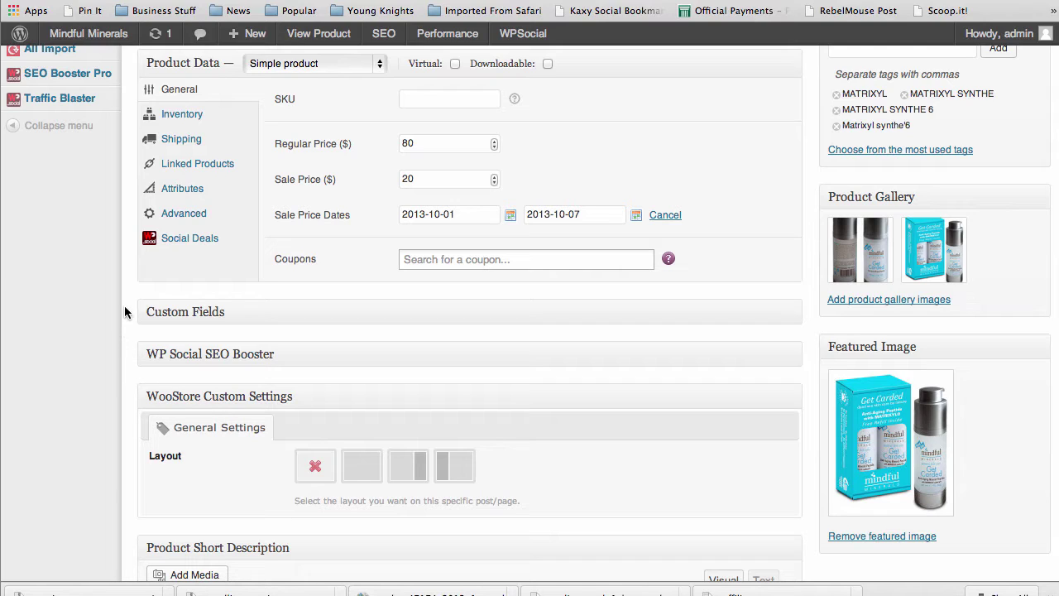
Review the product's description and the regular price, sale price and sale dates in its general product data.
{"action": "scroll", "coordinate": [124, 311], "scroll_direction": "up", "scroll_amount": 10}
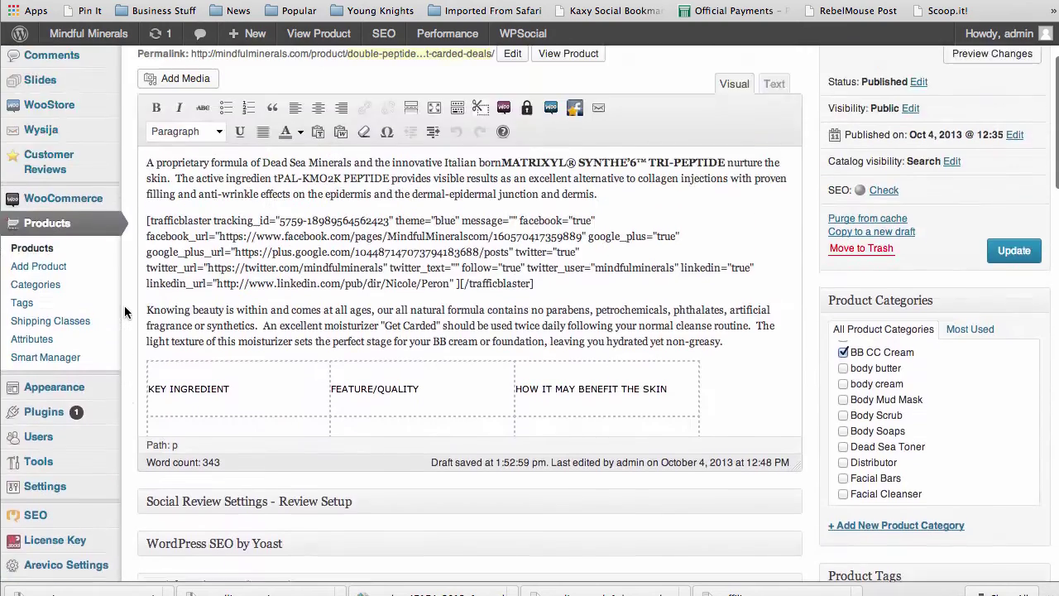
{"action": "scroll", "coordinate": [125, 311], "scroll_direction": "down", "scroll_amount": 10}
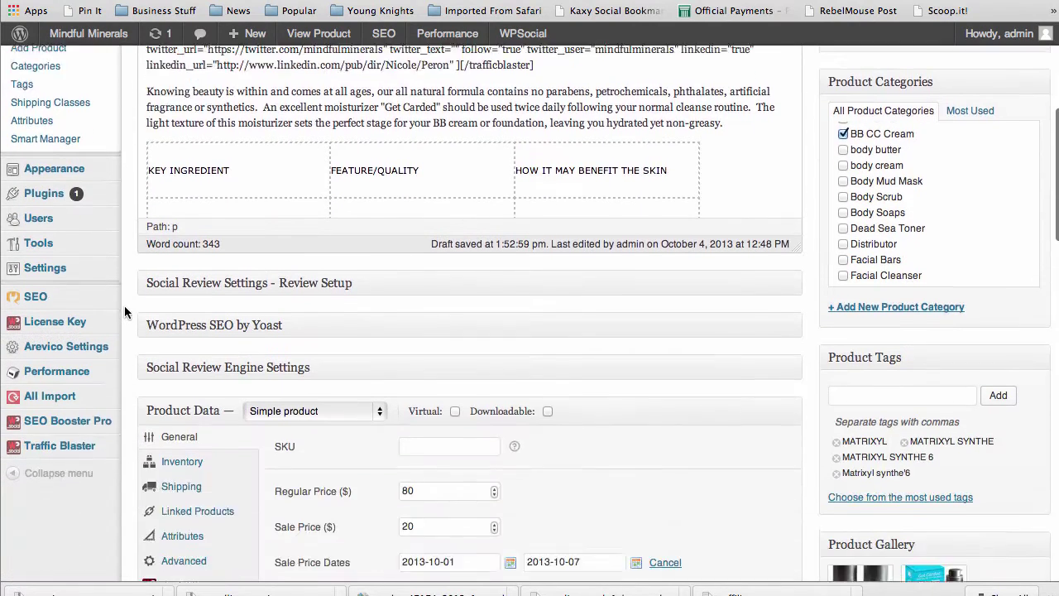
{"action": "scroll", "coordinate": [124, 309], "scroll_direction": "down", "scroll_amount": 1}
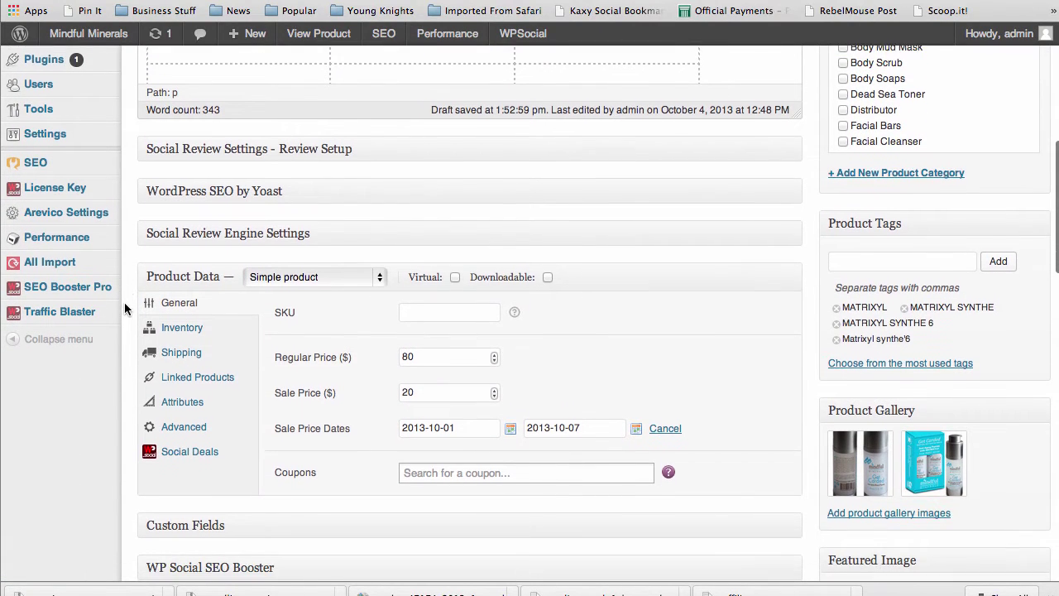
{"action": "scroll", "coordinate": [124, 309], "scroll_direction": "down", "scroll_amount": 3}
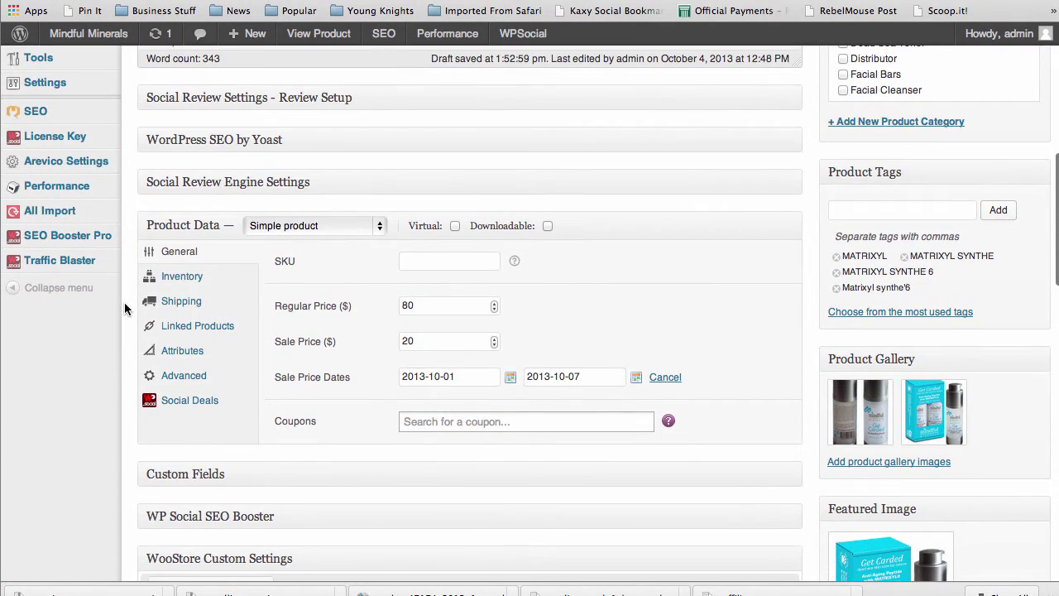
{"action": "scroll", "coordinate": [124, 309], "scroll_direction": "down", "scroll_amount": 4}
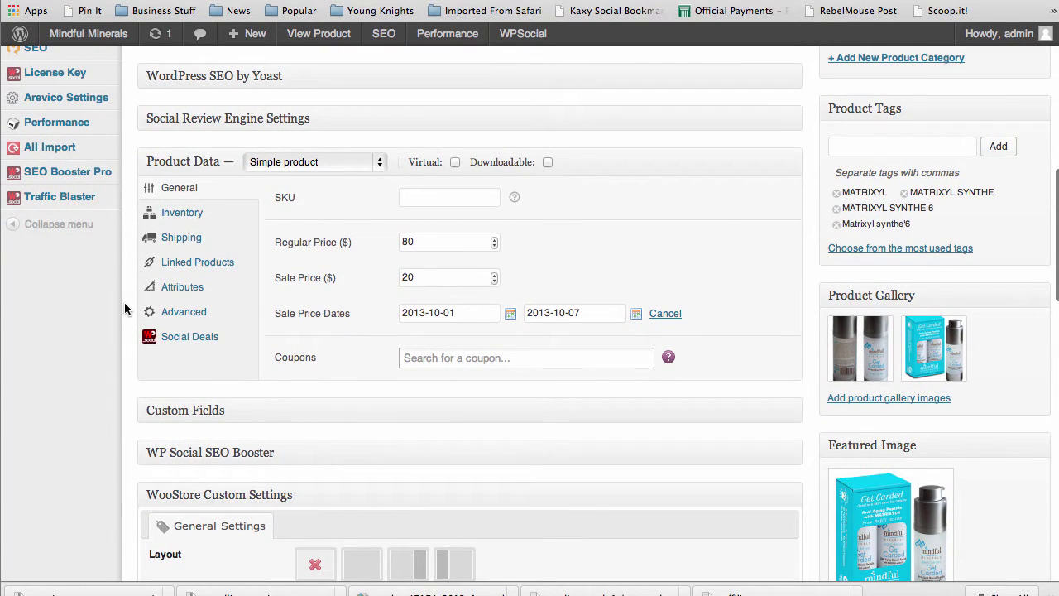
{"action": "scroll", "coordinate": [124, 309], "scroll_direction": "down", "scroll_amount": 3}
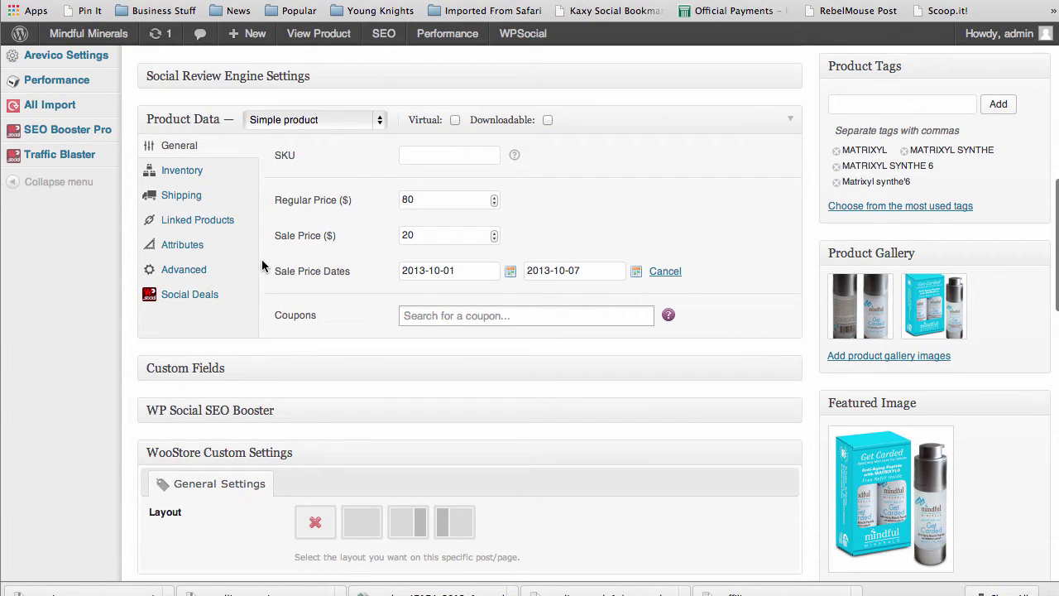
{"action": "left_click", "coordinate": [428, 240]}
{"action": "double_click", "coordinate": [430, 238]}
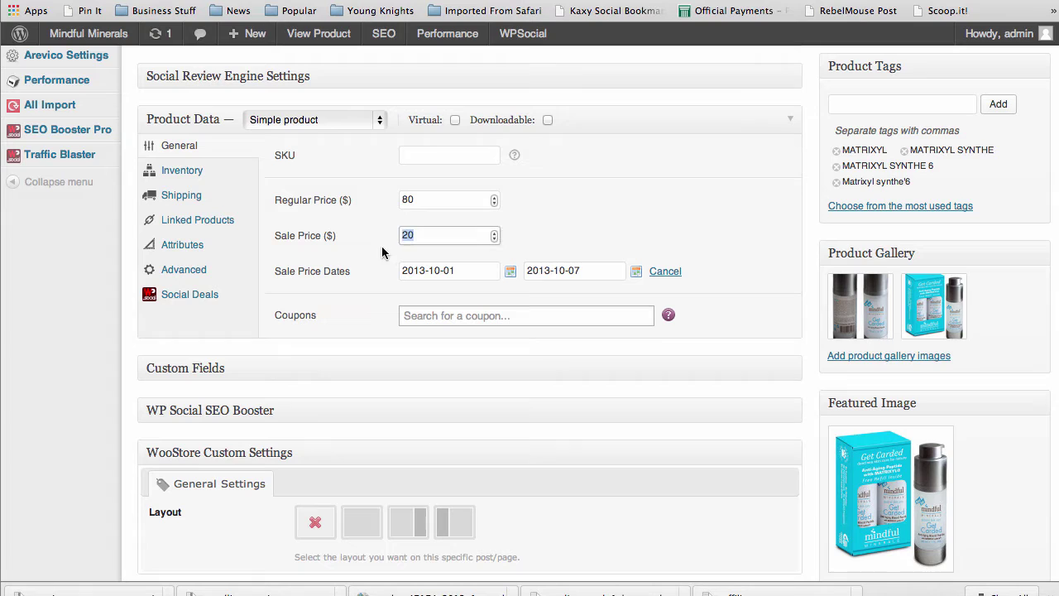
{"action": "left_click", "coordinate": [368, 256]}
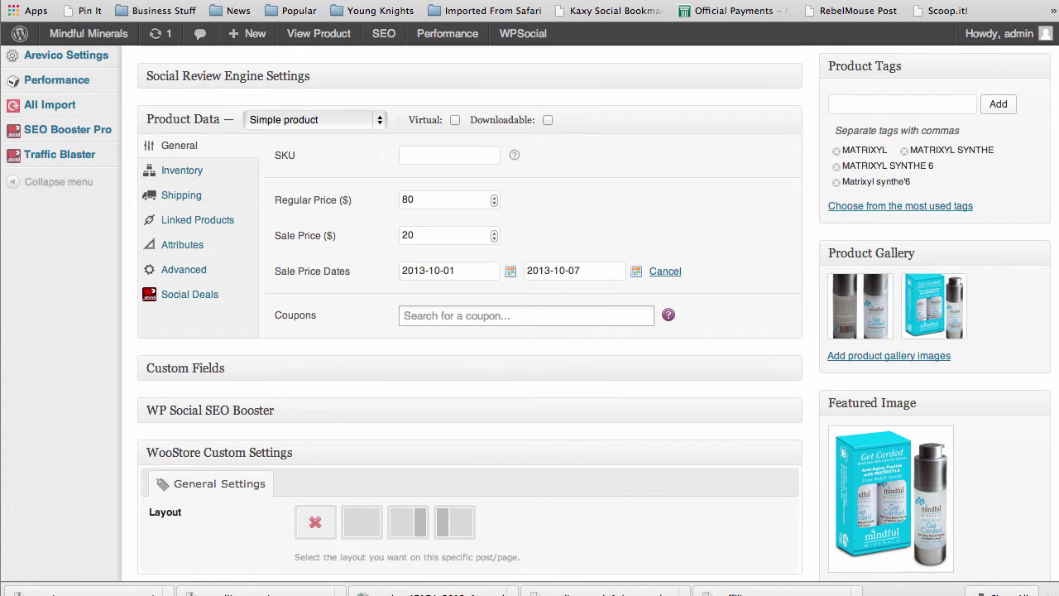
Review the stock management settings in the product's inventory data.
{"action": "left_click", "coordinate": [319, 33]}
{"action": "scroll", "coordinate": [558, 203], "scroll_direction": "down", "scroll_amount": 3}
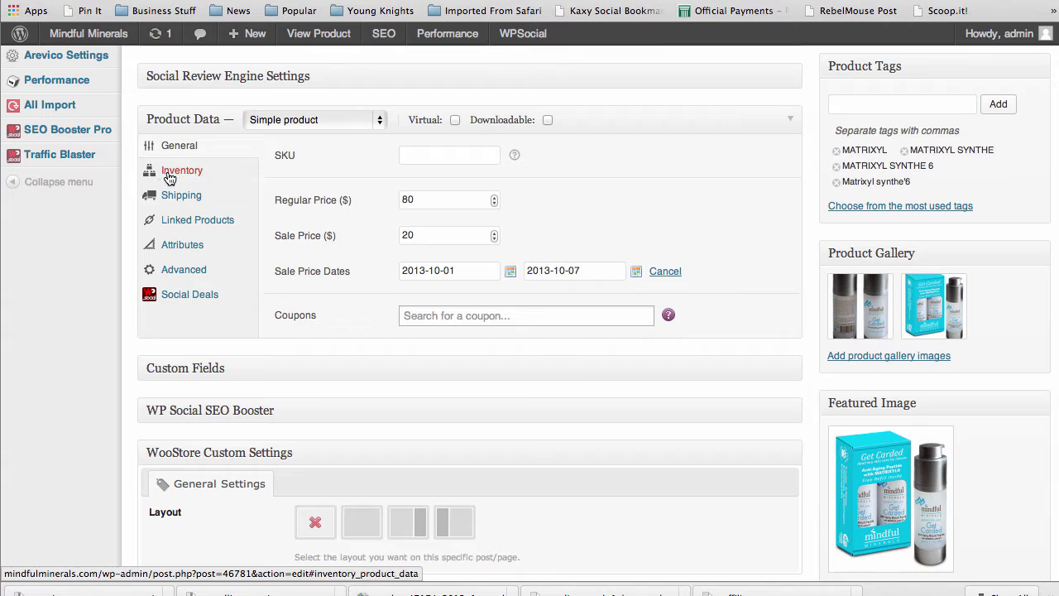
{"action": "left_click", "coordinate": [169, 177]}
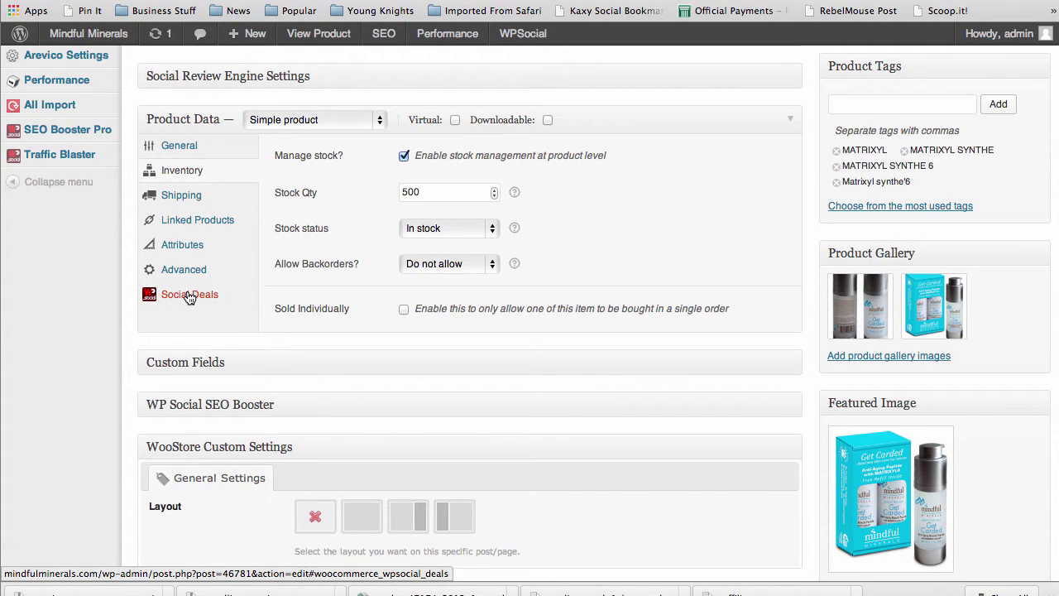
Open the product's Social Deals settings and compare them with the store's public Deals page.
{"action": "left_click", "coordinate": [190, 296]}
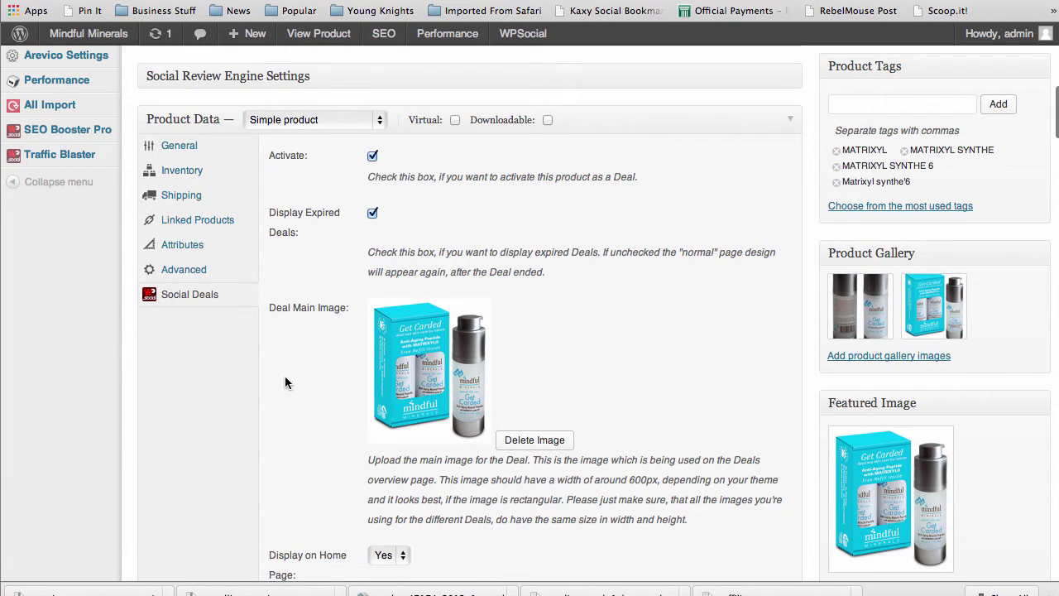
{"action": "scroll", "coordinate": [286, 378], "scroll_direction": "down", "scroll_amount": 2}
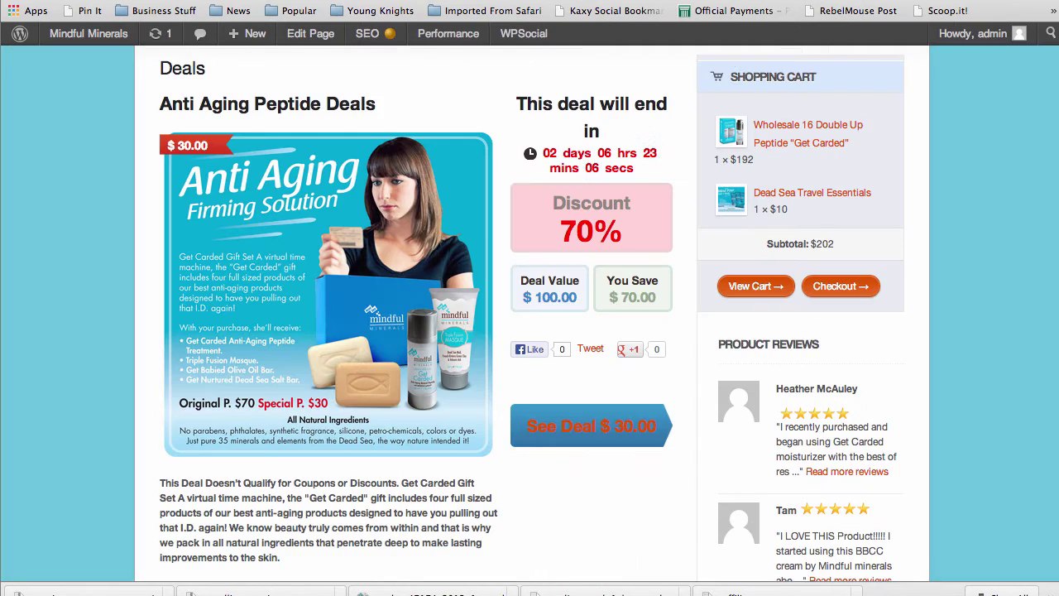
{"action": "scroll", "coordinate": [617, 292], "scroll_direction": "down", "scroll_amount": 2}
{"action": "scroll", "coordinate": [513, 331], "scroll_direction": "up", "scroll_amount": 3}
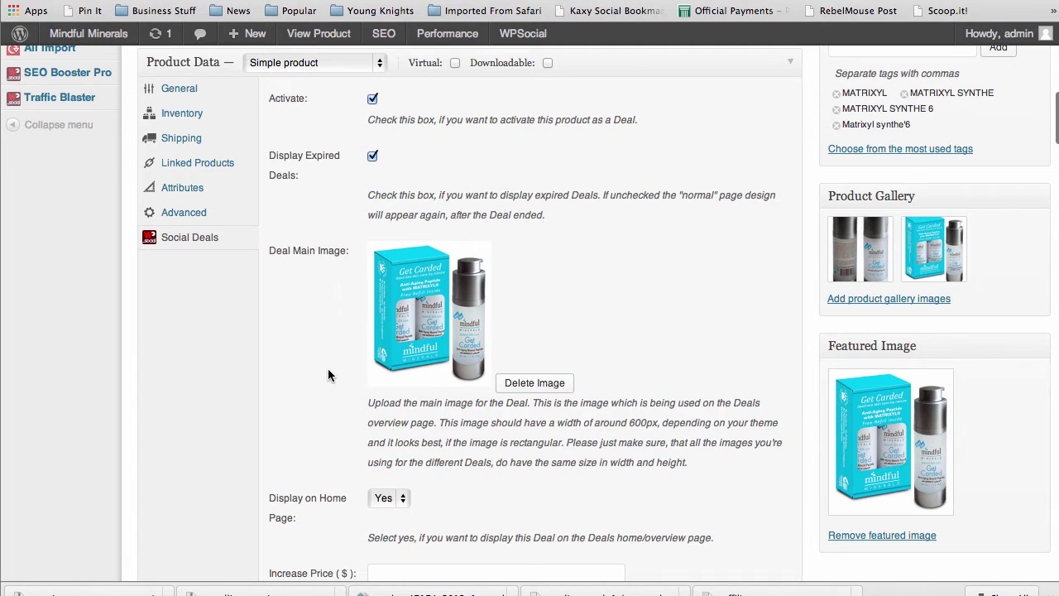
Read the Deal Main Image guidance on recommended image width, comparing it with the featured deal on the Deals page.
{"action": "scroll", "coordinate": [328, 375], "scroll_direction": "down", "scroll_amount": 3}
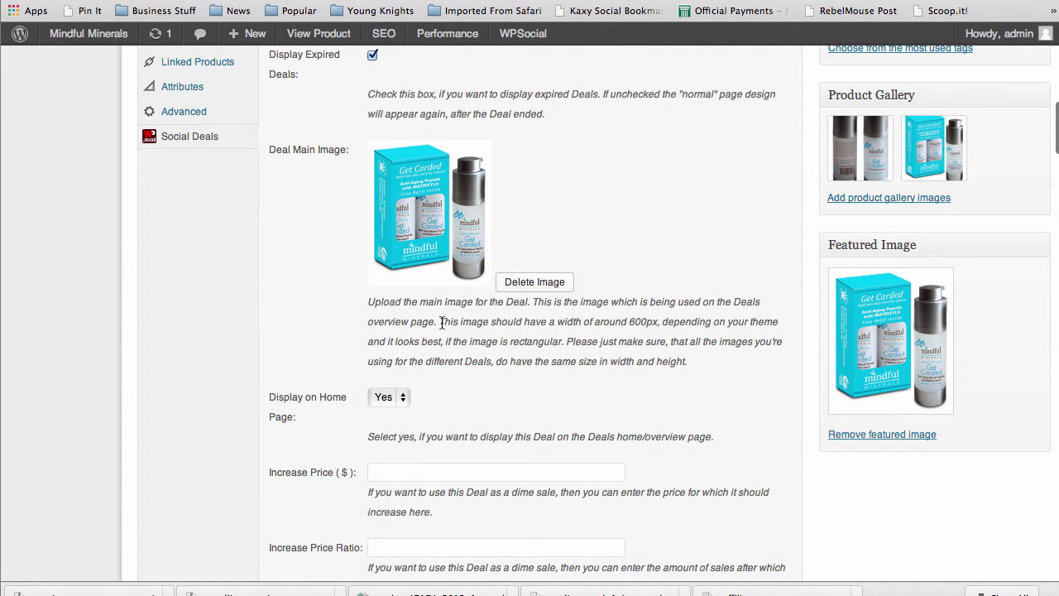
{"action": "left_click_drag", "start_coordinate": [441, 322], "coordinate": [656, 327]}
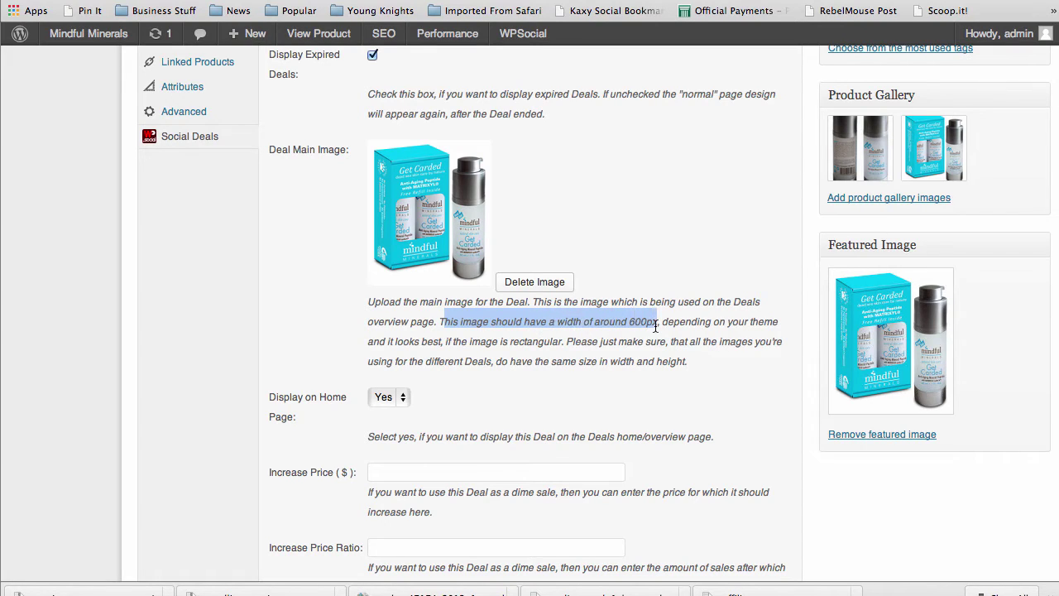
{"action": "left_click", "coordinate": [548, 325]}
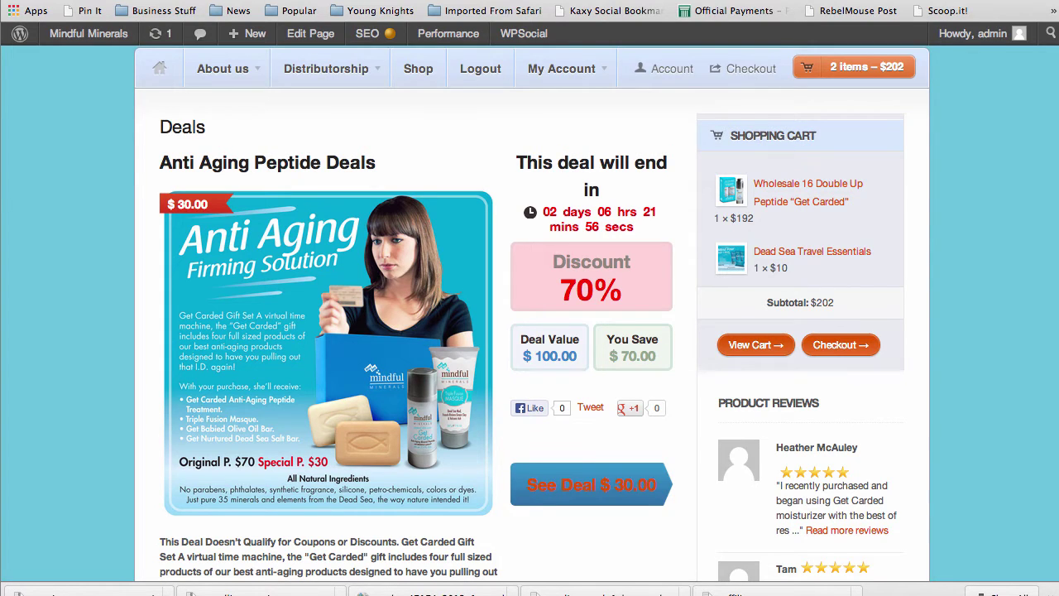
{"action": "key", "text": "ctrl+Tab"}
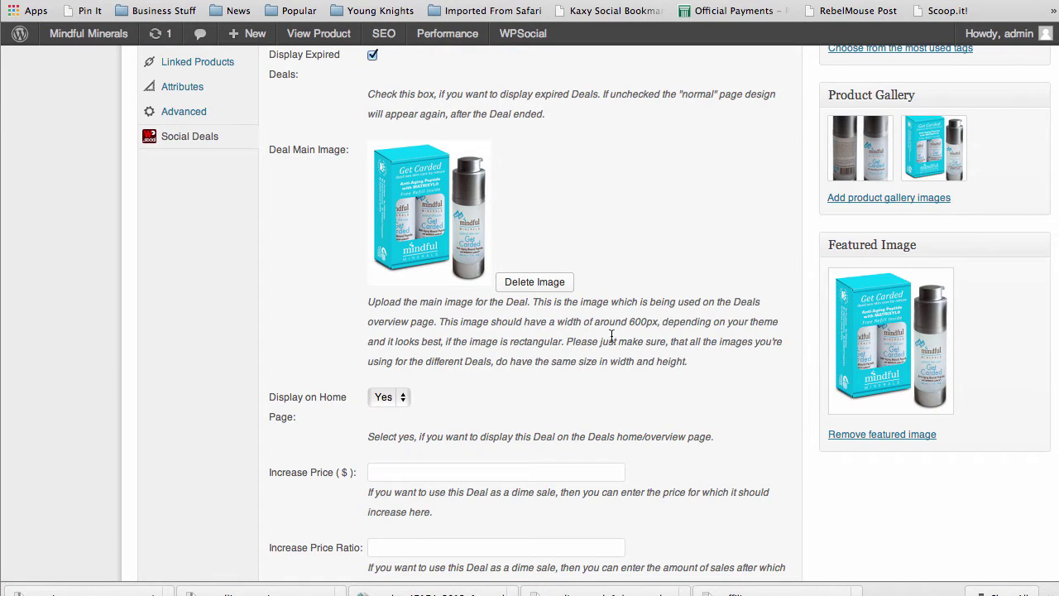
{"action": "left_click_drag", "start_coordinate": [629, 322], "coordinate": [650, 325]}
{"action": "left_click", "coordinate": [580, 343]}
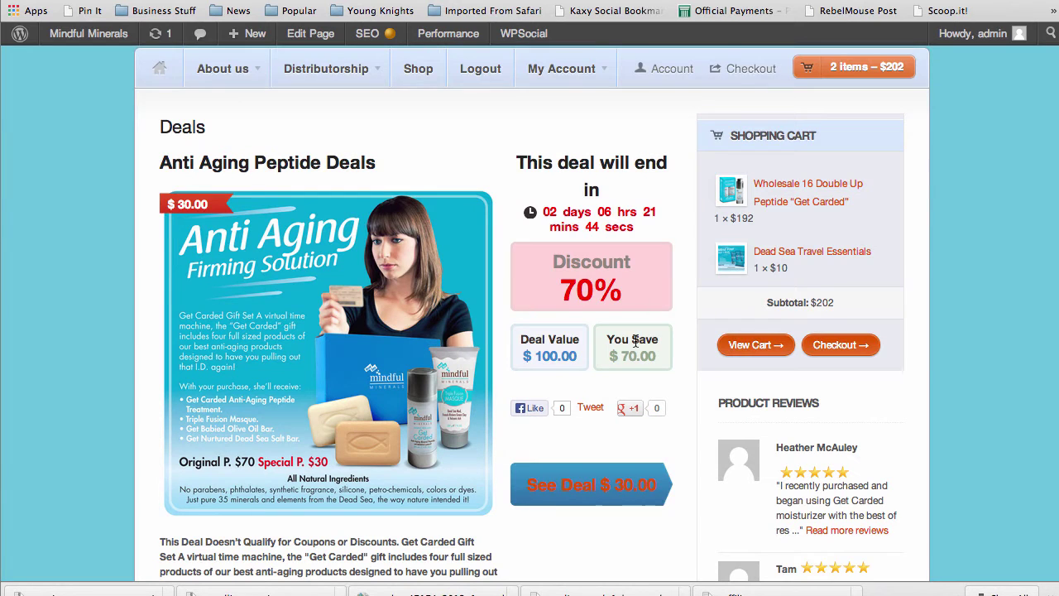
Examine the images of the active deals on the public Deals page.
{"action": "scroll", "coordinate": [634, 339], "scroll_direction": "down", "scroll_amount": 8}
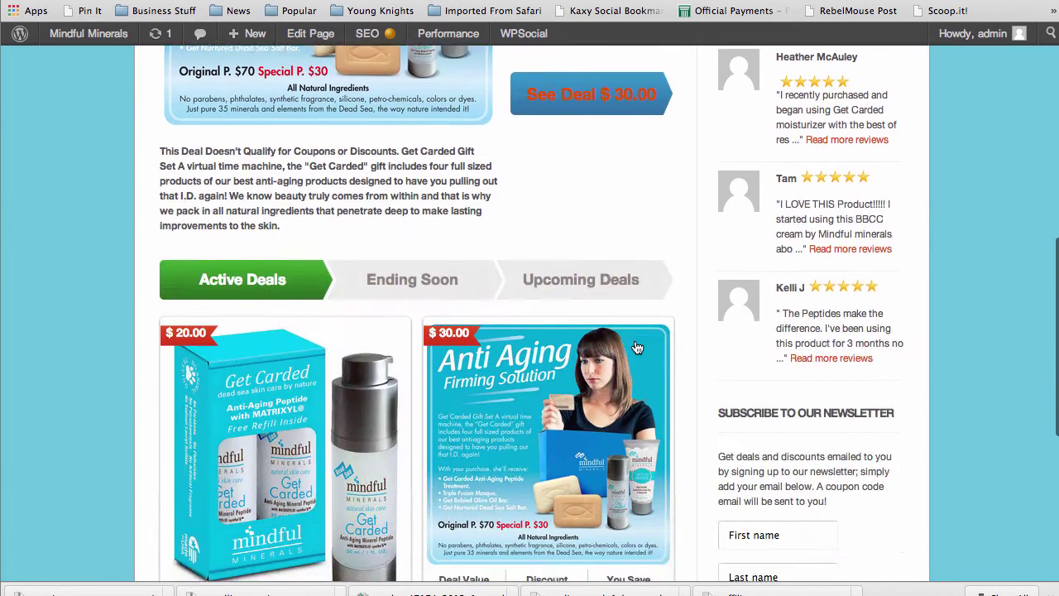
{"action": "scroll", "coordinate": [637, 345], "scroll_direction": "up", "scroll_amount": 3}
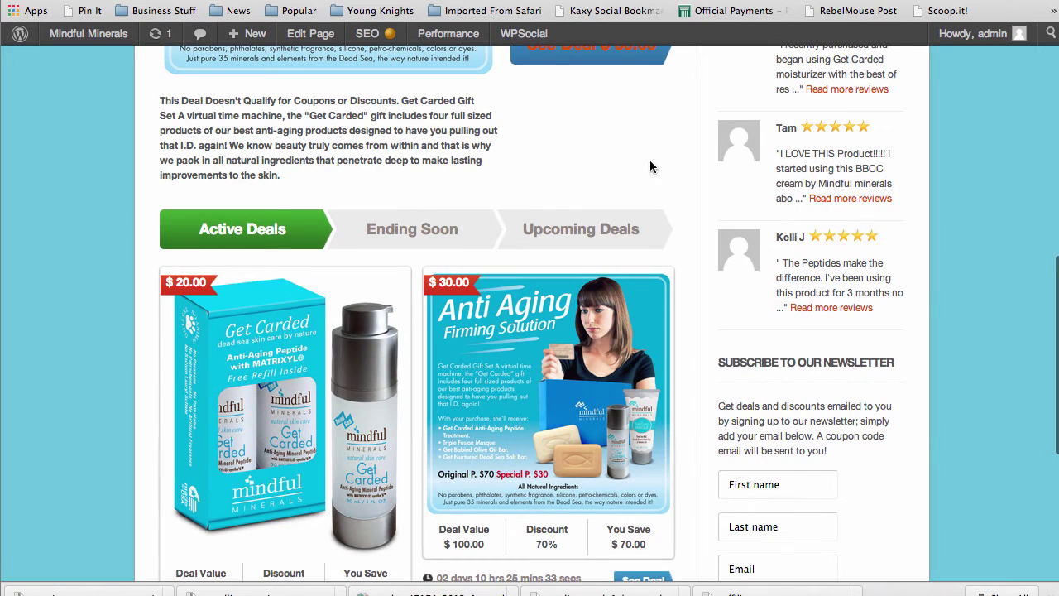
{"action": "scroll", "coordinate": [650, 160], "scroll_direction": "up", "scroll_amount": 5}
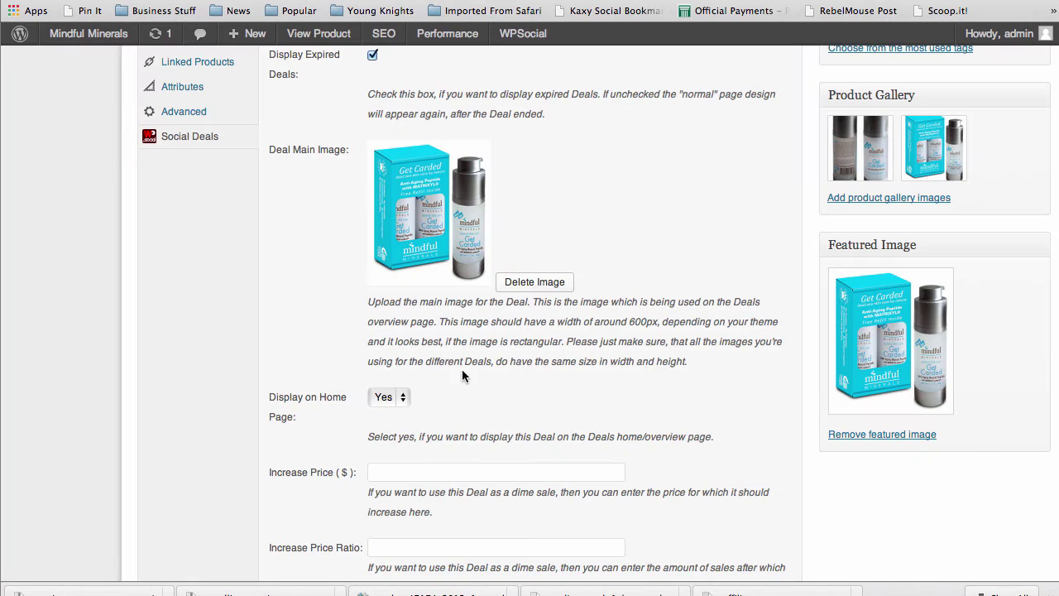
Check the Display on Home Page choices in the Social Deals settings, keeping Yes selected.
{"action": "scroll", "coordinate": [363, 397], "scroll_direction": "down", "scroll_amount": 2}
{"action": "left_click", "coordinate": [395, 334]}
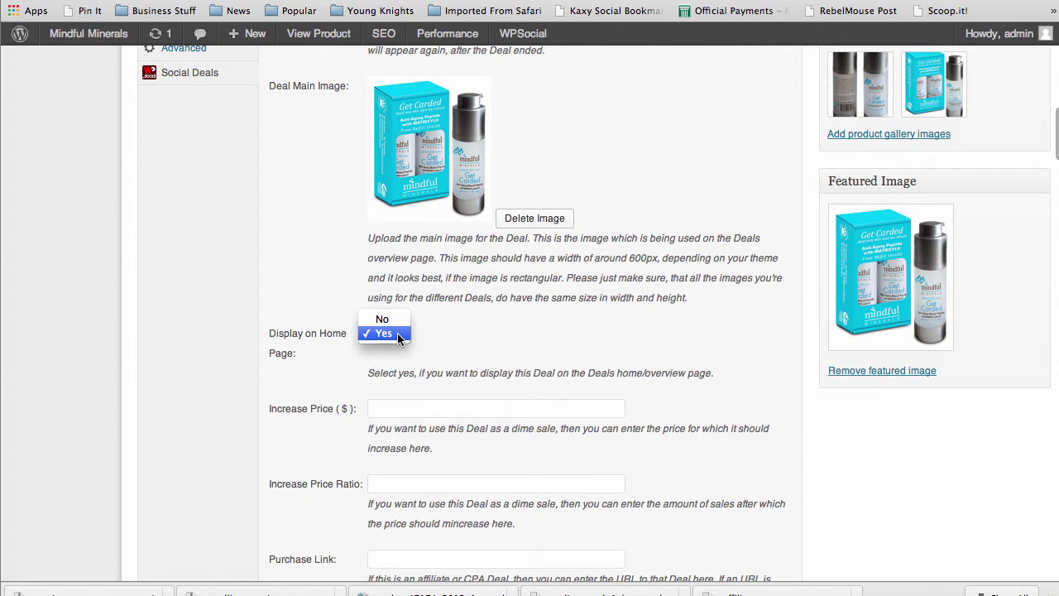
{"action": "left_click", "coordinate": [493, 349]}
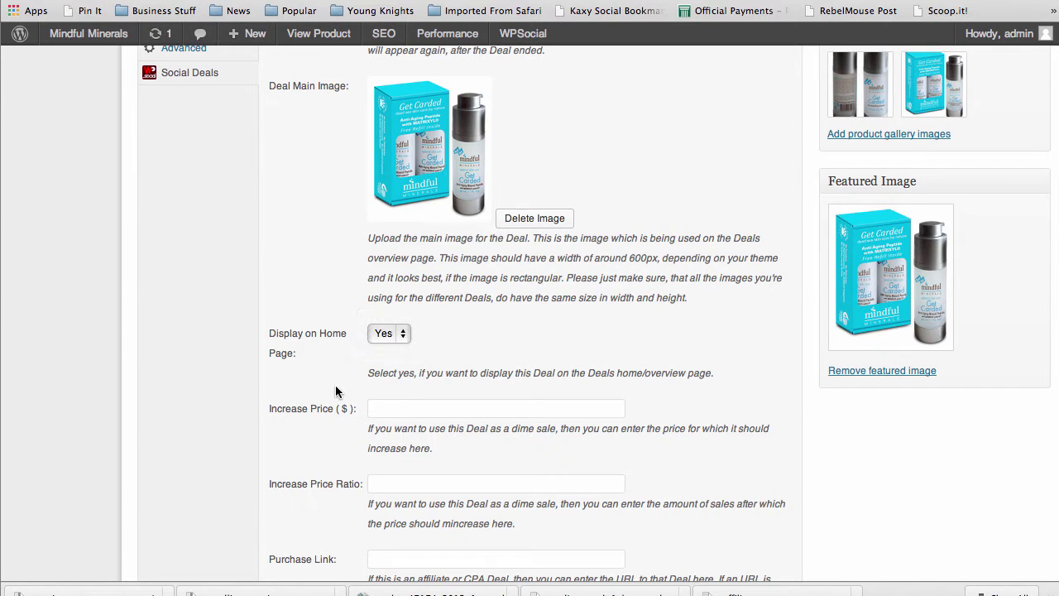
Set up a dime sale with an Increase Price of 1.00 and an Increase Price Ratio of 10.
{"action": "scroll", "coordinate": [316, 424], "scroll_direction": "down", "scroll_amount": 5}
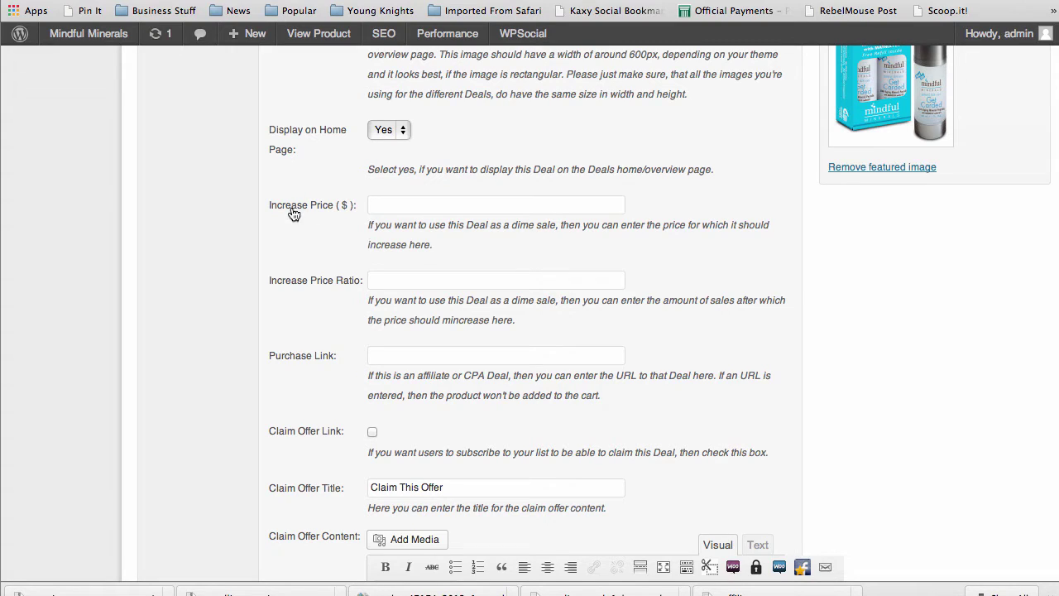
{"action": "left_click", "coordinate": [417, 206]}
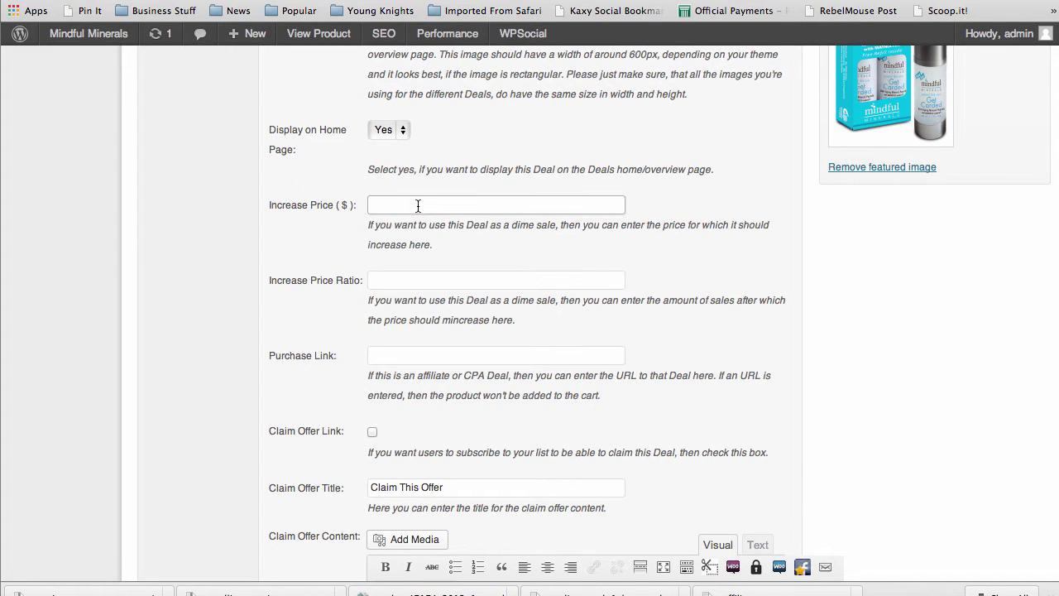
{"action": "type", "text": "1."}
{"action": "left_click", "coordinate": [416, 285]}
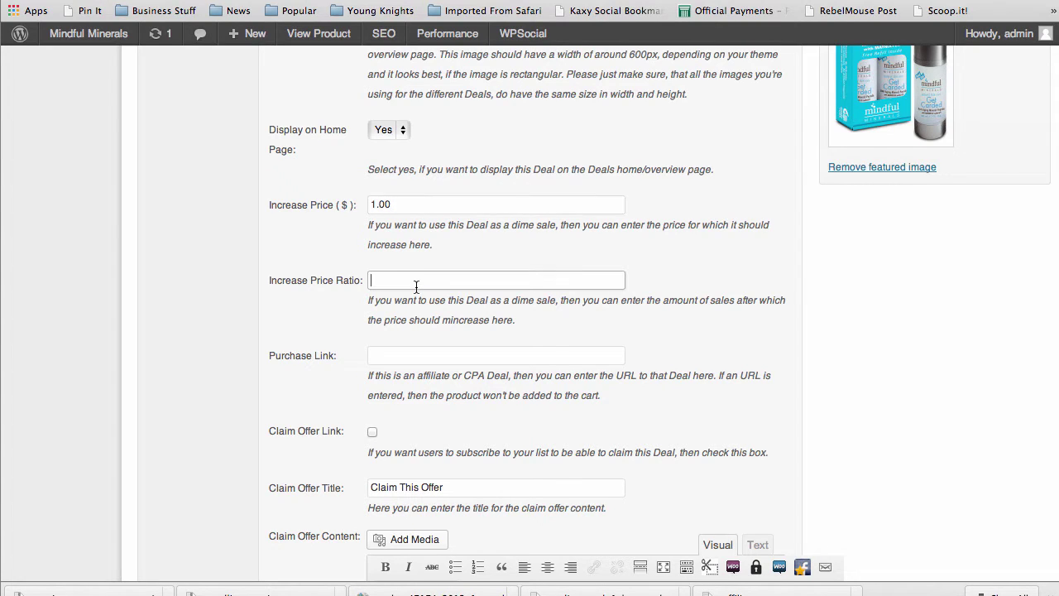
{"action": "type", "text": "10"}
Change the dime sale's Increase Price to .10 and its Increase Price Ratio to 100.
{"action": "scroll", "coordinate": [472, 147], "scroll_direction": "up", "scroll_amount": 2}
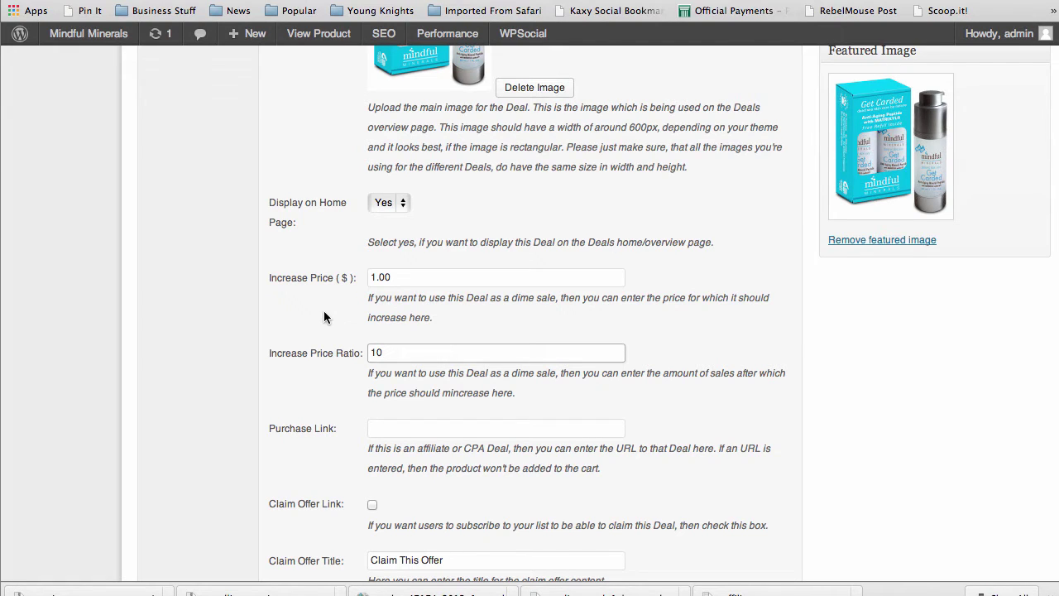
{"action": "left_click_drag", "start_coordinate": [399, 354], "coordinate": [347, 353]}
{"action": "key", "text": "BackSpace"}
{"action": "left_click_drag", "start_coordinate": [394, 277], "coordinate": [358, 276]}
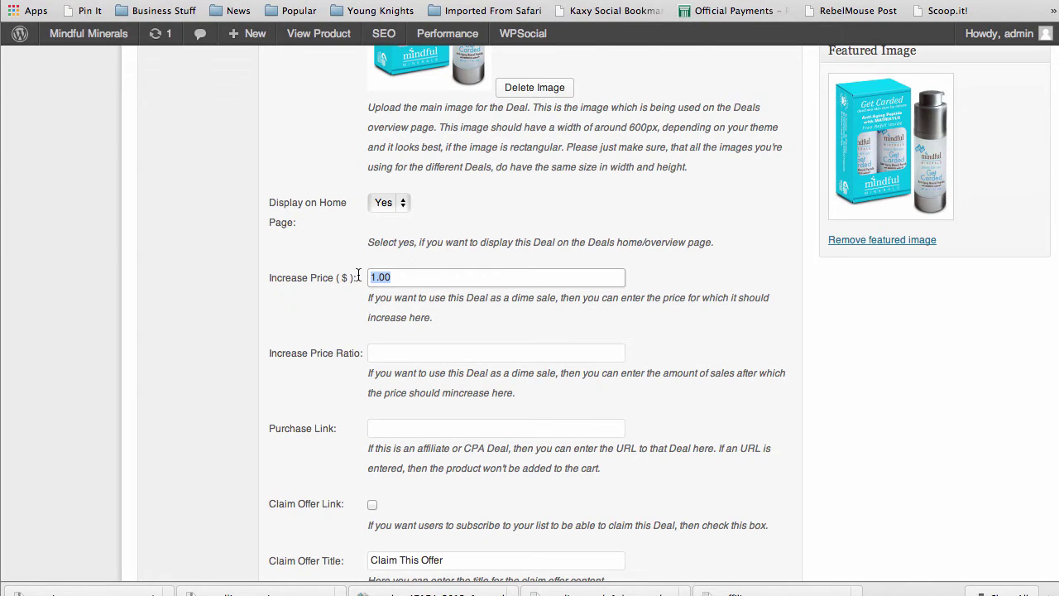
{"action": "type", "text": "."}
{"action": "left_click", "coordinate": [408, 347]}
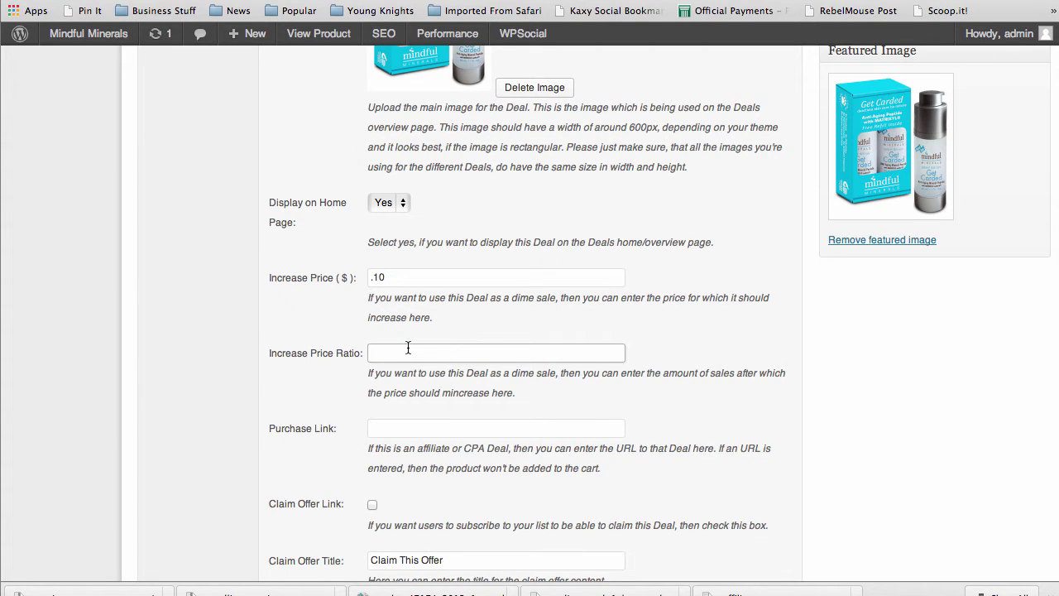
{"action": "type", "text": "3"}
{"action": "key", "text": "BackSpace"}
{"action": "type", "text": "100"}
Clear the Increase Price and Increase Price Ratio values.
{"action": "left_click", "coordinate": [394, 278]}
{"action": "left_click_drag", "start_coordinate": [392, 278], "coordinate": [359, 277]}
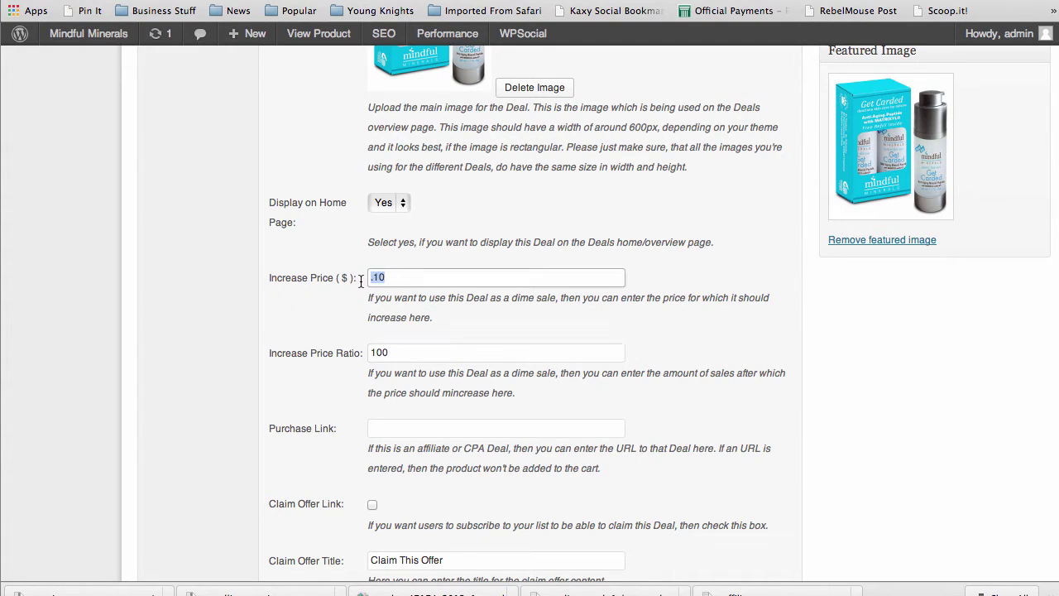
{"action": "key", "text": "BackSpace"}
{"action": "left_click", "coordinate": [399, 352]}
{"action": "left_click_drag", "start_coordinate": [399, 352], "coordinate": [359, 352]}
{"action": "key", "text": "BackSpace"}
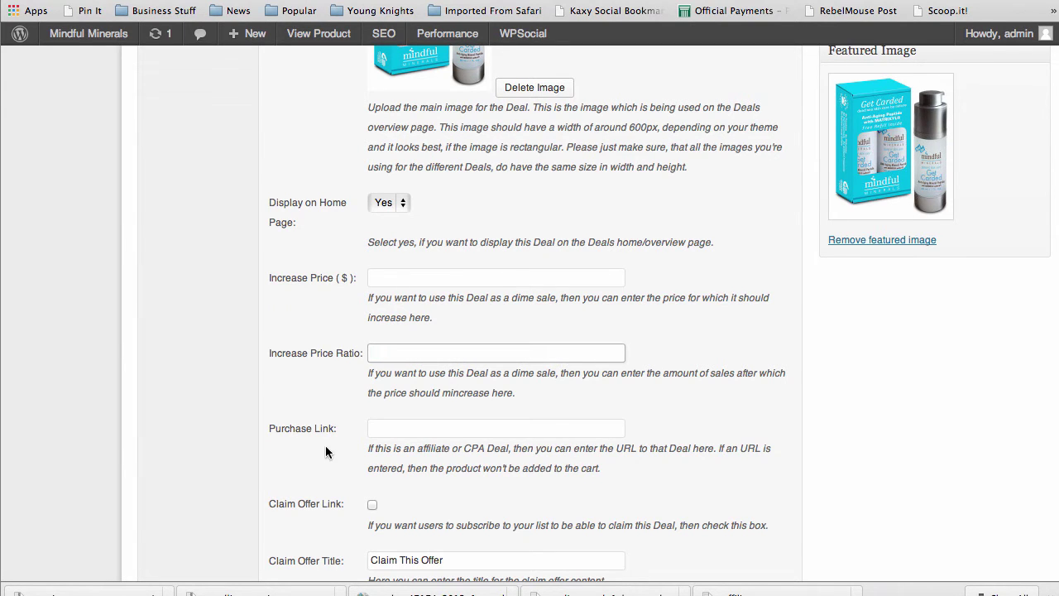
{"action": "left_click", "coordinate": [330, 405]}
Review the Purchase Link and Claim Offer settings, and look over the featured deal on the Deals page.
{"action": "scroll", "coordinate": [331, 405], "scroll_direction": "down", "scroll_amount": 3}
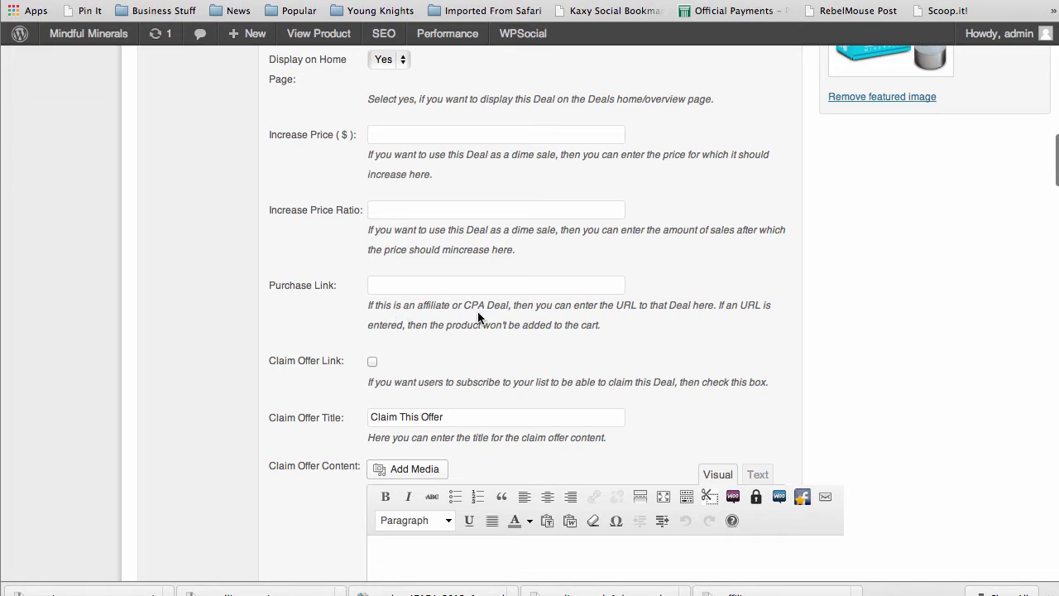
{"action": "left_click", "coordinate": [393, 285]}
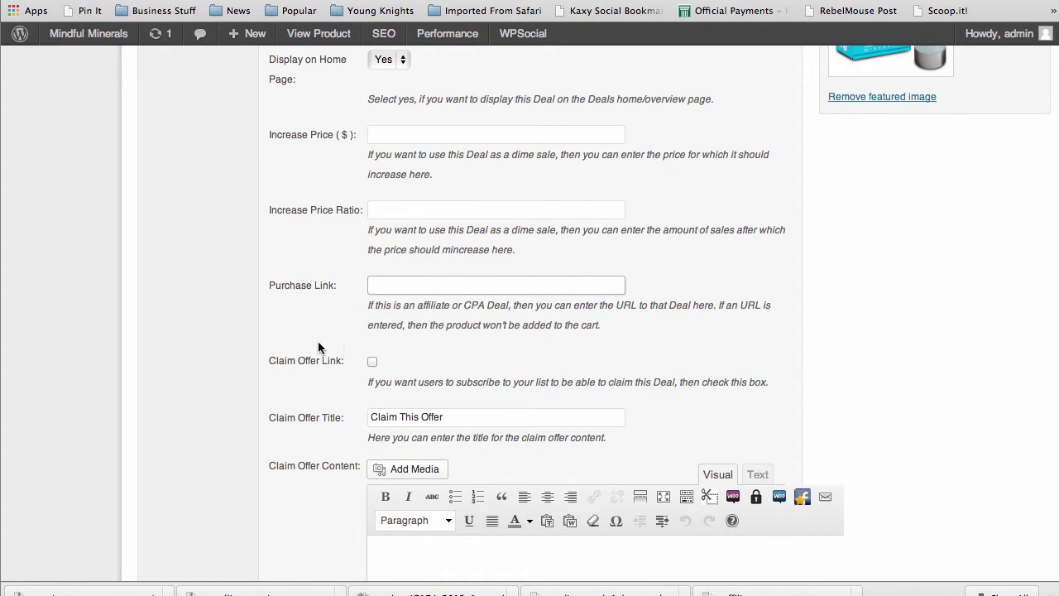
{"action": "scroll", "coordinate": [318, 341], "scroll_direction": "down", "scroll_amount": 2}
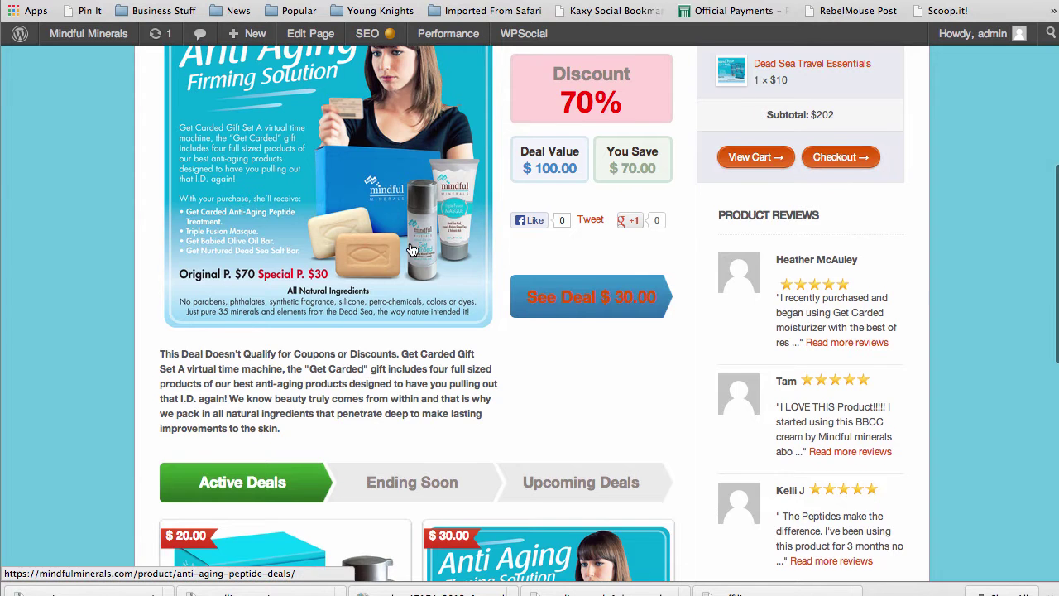
{"action": "scroll", "coordinate": [599, 431], "scroll_direction": "up", "scroll_amount": 3}
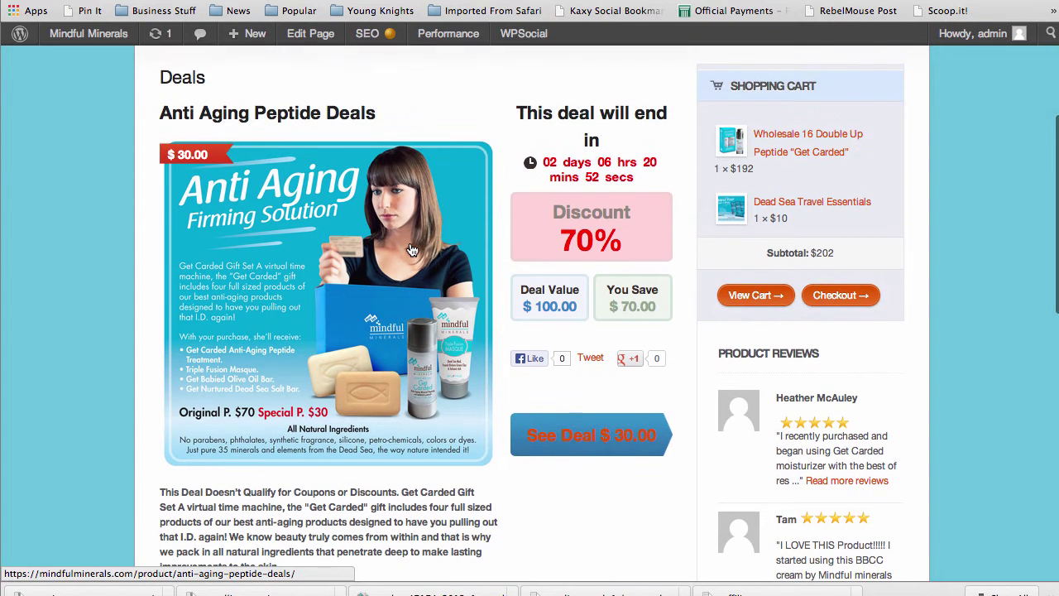
Look over the active deals on the Deals page and open the Double Up Peptide "Get Carded" deal.
{"action": "scroll", "coordinate": [544, 482], "scroll_direction": "down", "scroll_amount": 5}
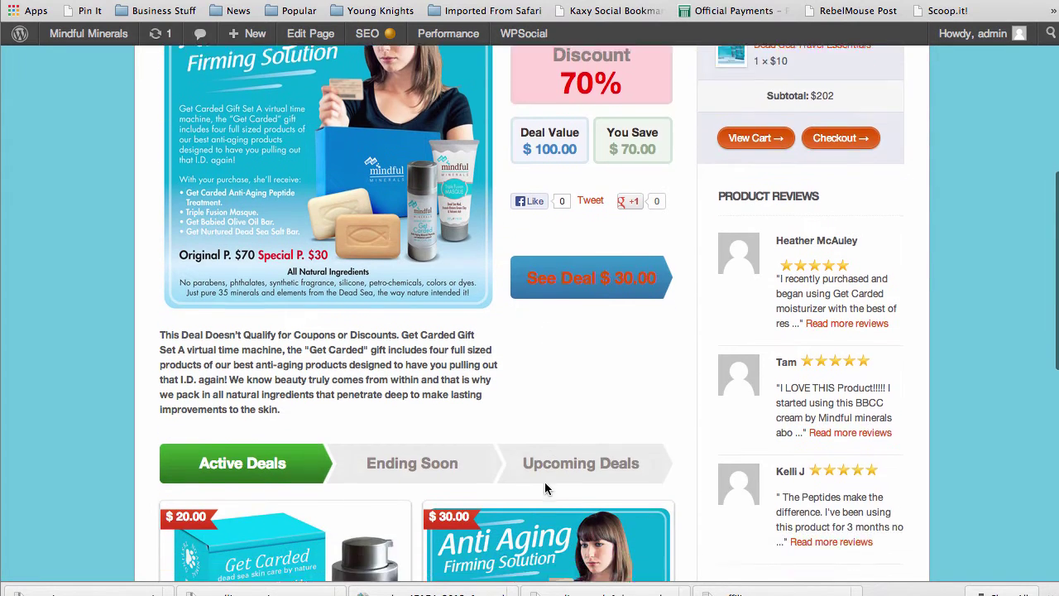
{"action": "scroll", "coordinate": [545, 490], "scroll_direction": "down", "scroll_amount": 6}
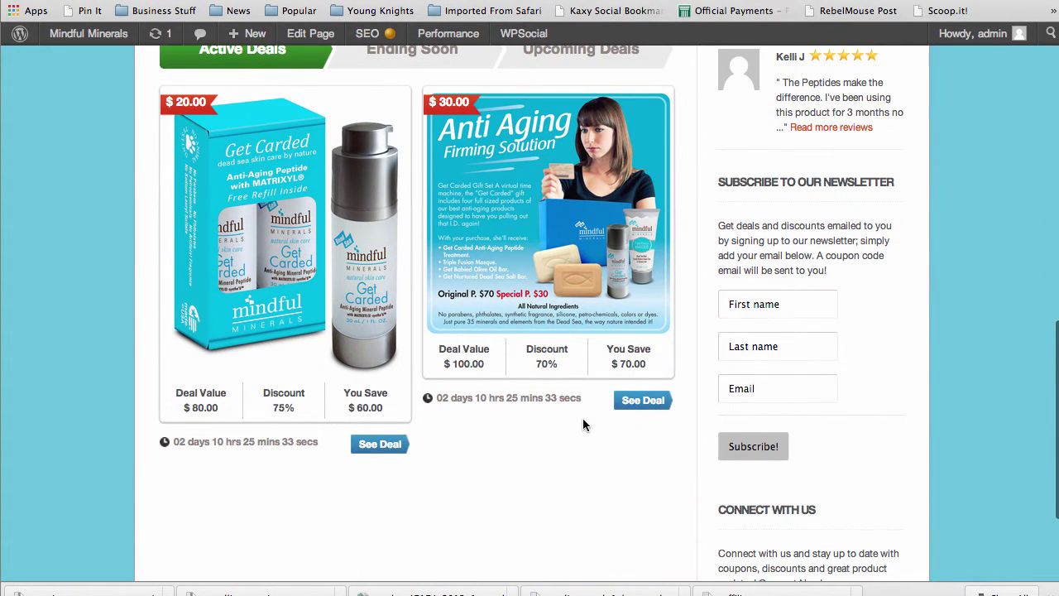
{"action": "left_click", "coordinate": [381, 446]}
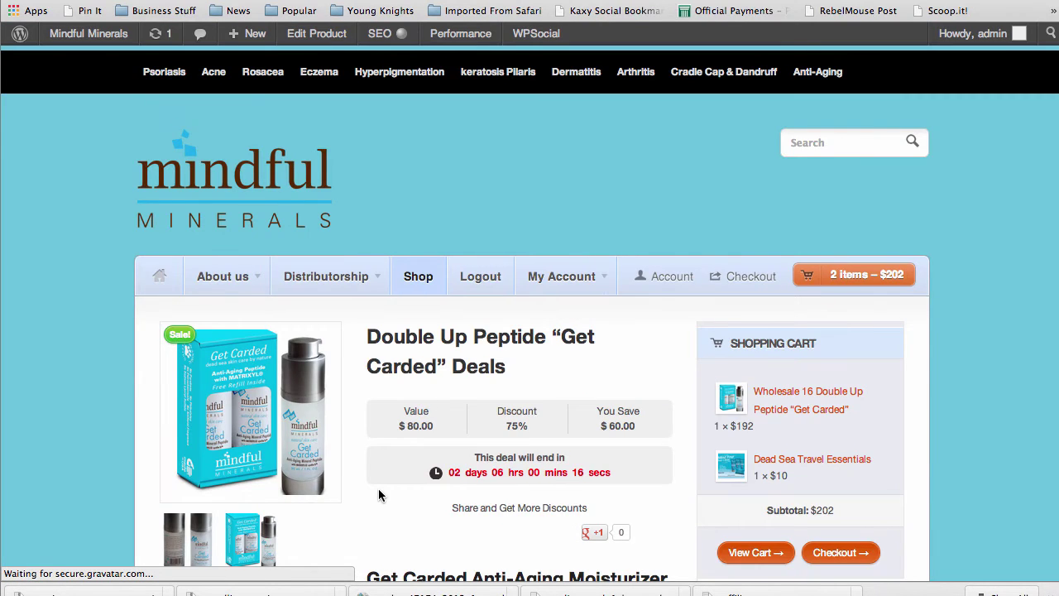
{"action": "scroll", "coordinate": [378, 495], "scroll_direction": "down", "scroll_amount": 7}
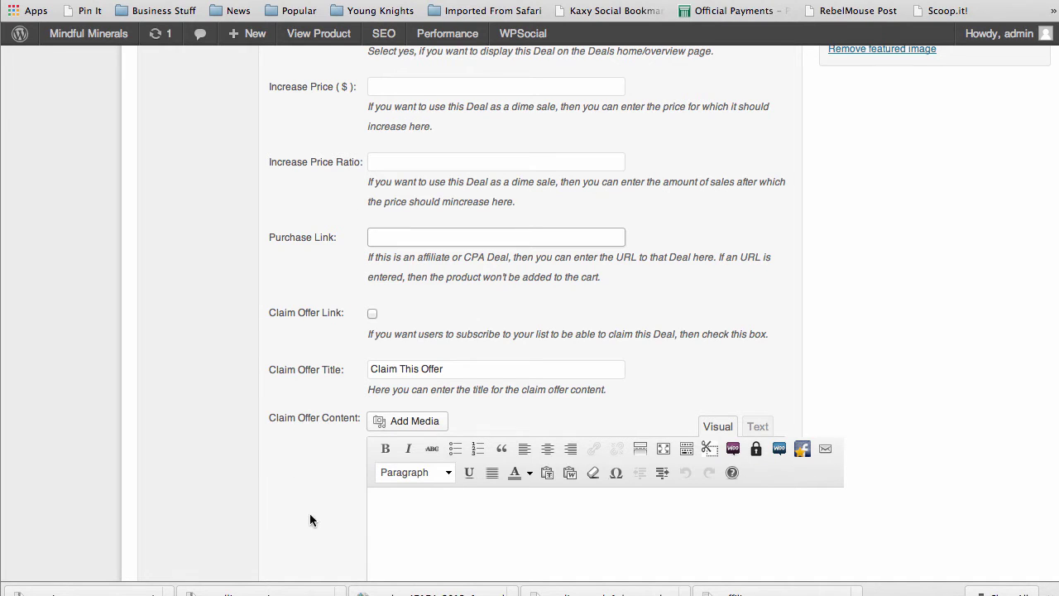
Review the Claim Offer Link, Title and Content settings in the product's social deal settings.
{"action": "scroll", "coordinate": [296, 508], "scroll_direction": "down", "scroll_amount": 2}
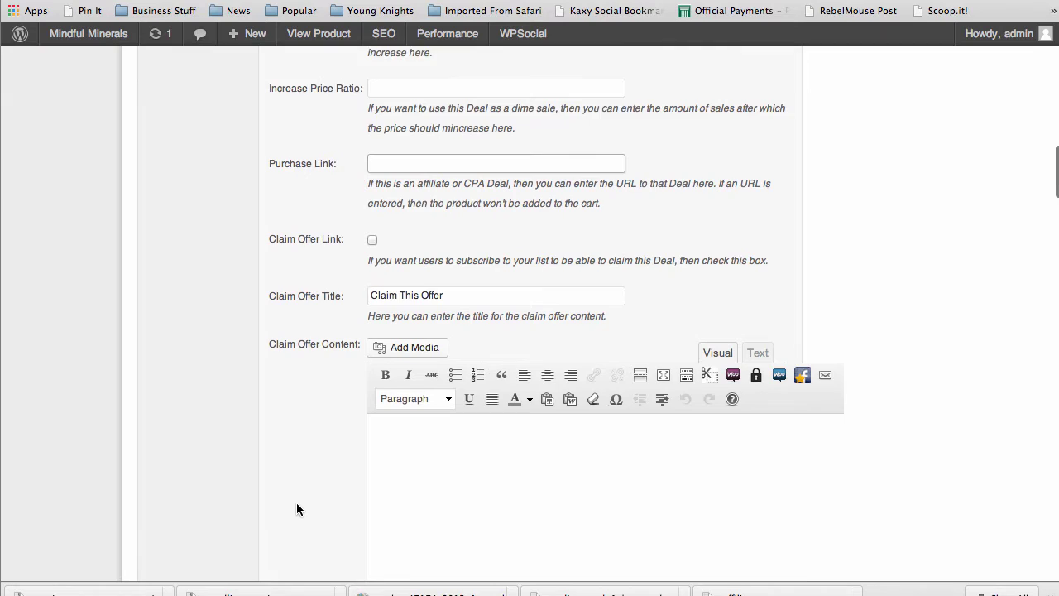
{"action": "scroll", "coordinate": [296, 509], "scroll_direction": "down", "scroll_amount": 2}
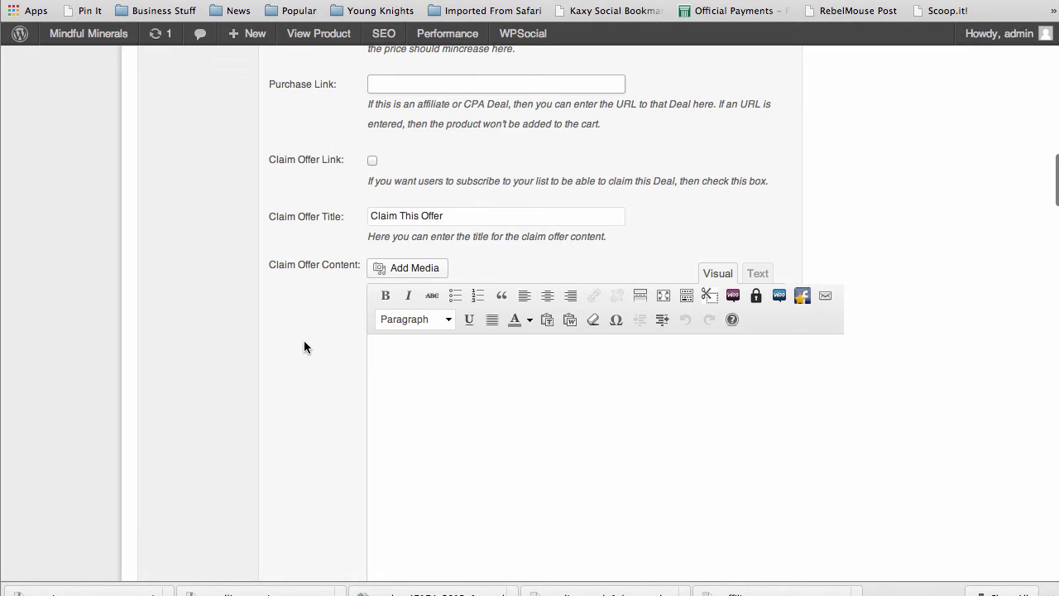
{"action": "scroll", "coordinate": [303, 346], "scroll_direction": "down", "scroll_amount": 10}
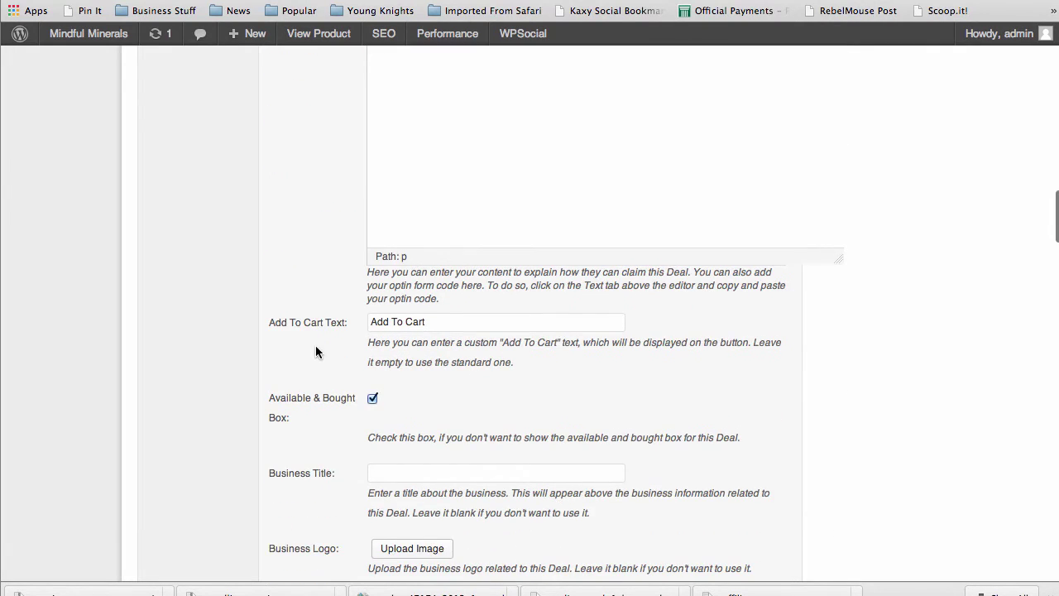
{"action": "scroll", "coordinate": [315, 352], "scroll_direction": "down", "scroll_amount": 1}
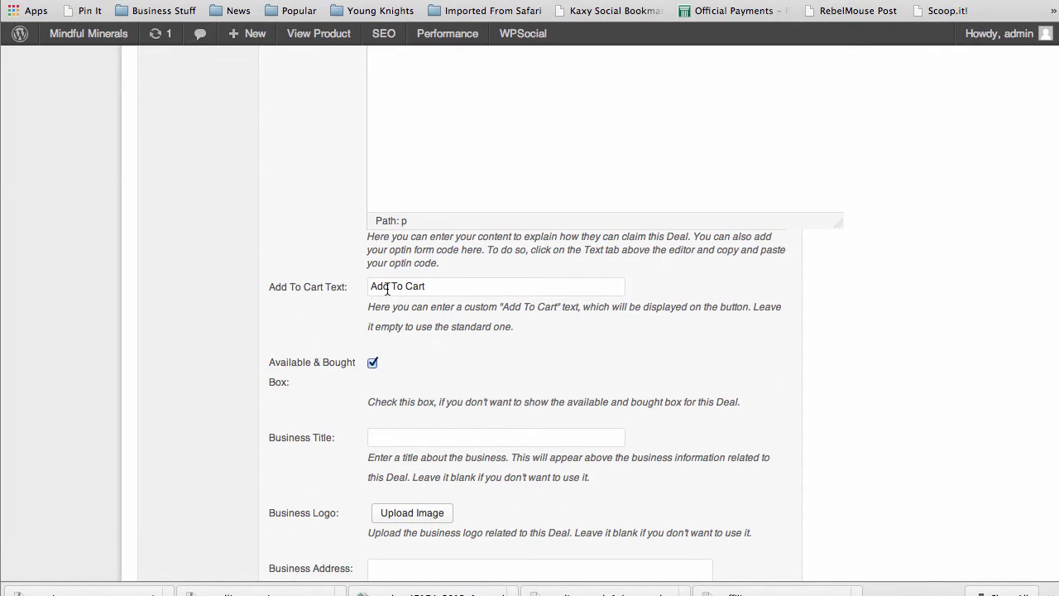
Examine the deal's Add To Cart Text setting and compare it with the purchase button on the live deal page.
{"action": "left_click_drag", "start_coordinate": [424, 289], "coordinate": [364, 294]}
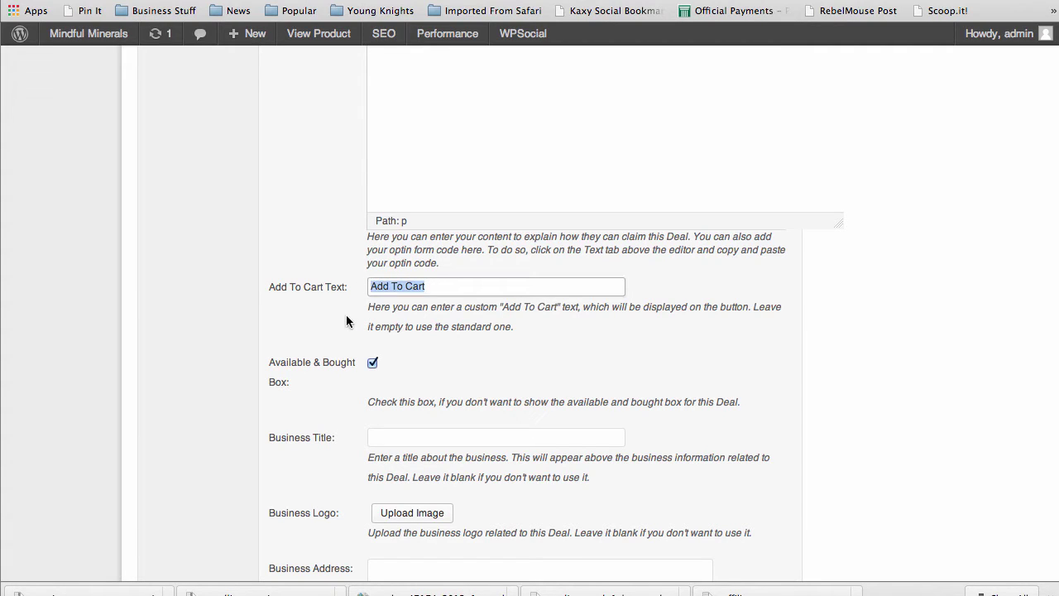
{"action": "left_click", "coordinate": [388, 305]}
{"action": "left_click_drag", "start_coordinate": [435, 286], "coordinate": [348, 286]}
{"action": "scroll", "coordinate": [335, 310], "scroll_direction": "down", "scroll_amount": 1}
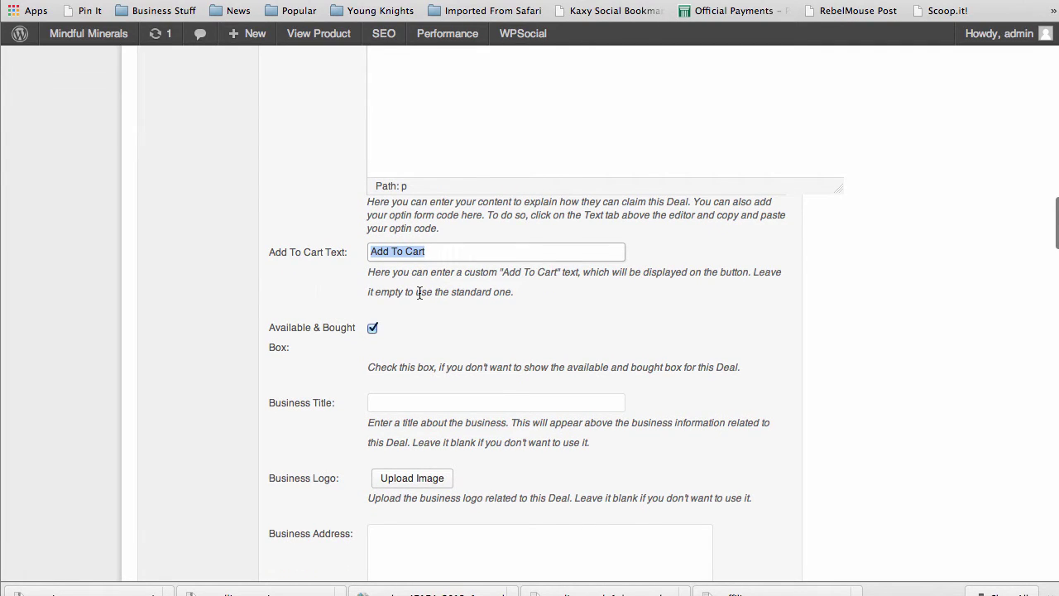
{"action": "left_click", "coordinate": [429, 250]}
{"action": "left_click_drag", "start_coordinate": [429, 250], "coordinate": [362, 249]}
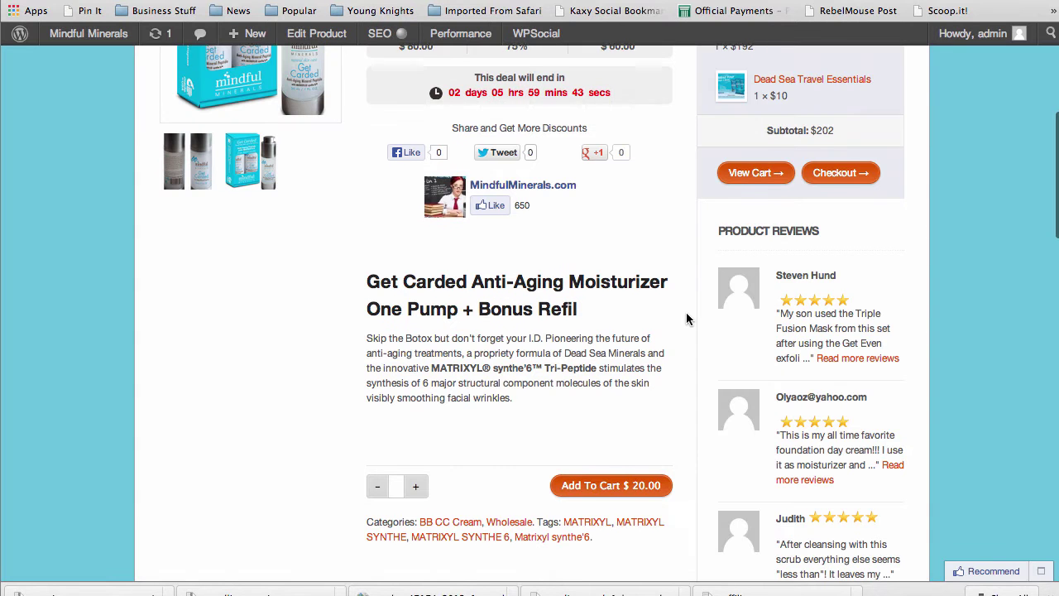
{"action": "scroll", "coordinate": [686, 312], "scroll_direction": "down", "scroll_amount": 1}
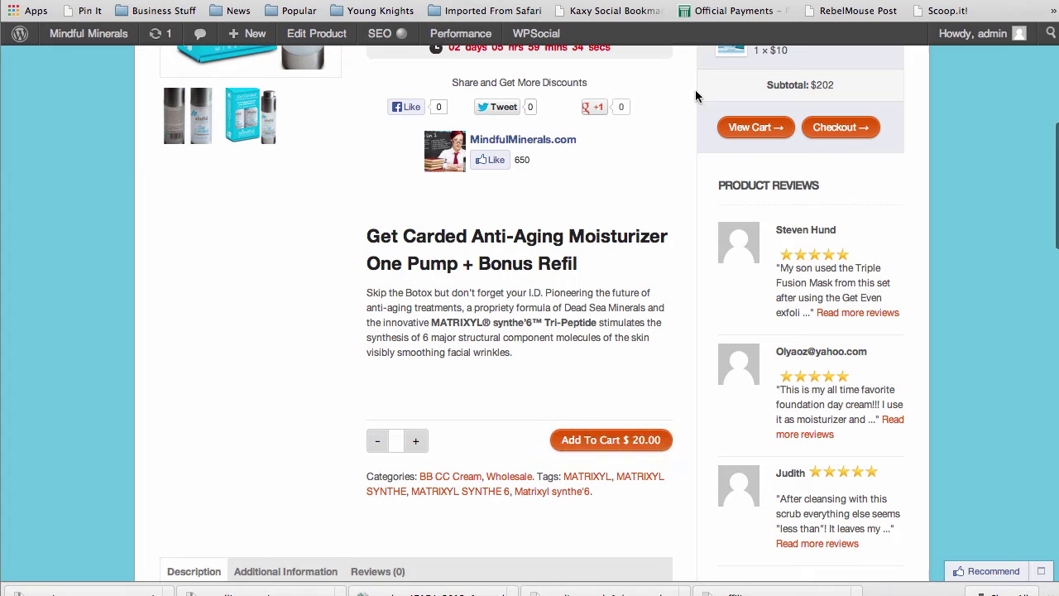
{"action": "key", "text": "ctrl+Tab"}
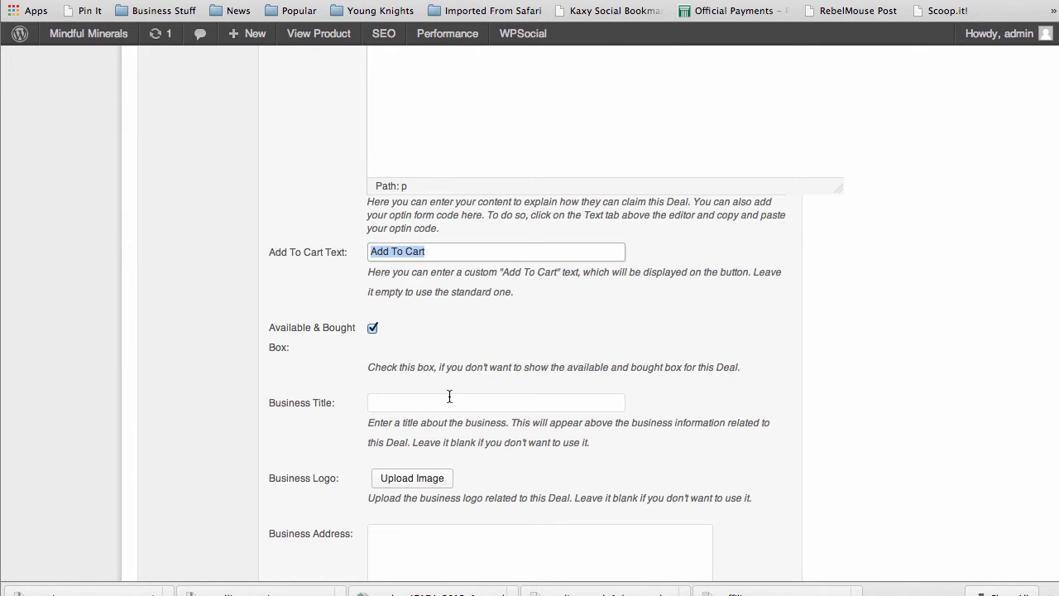
{"action": "left_click", "coordinate": [456, 313]}
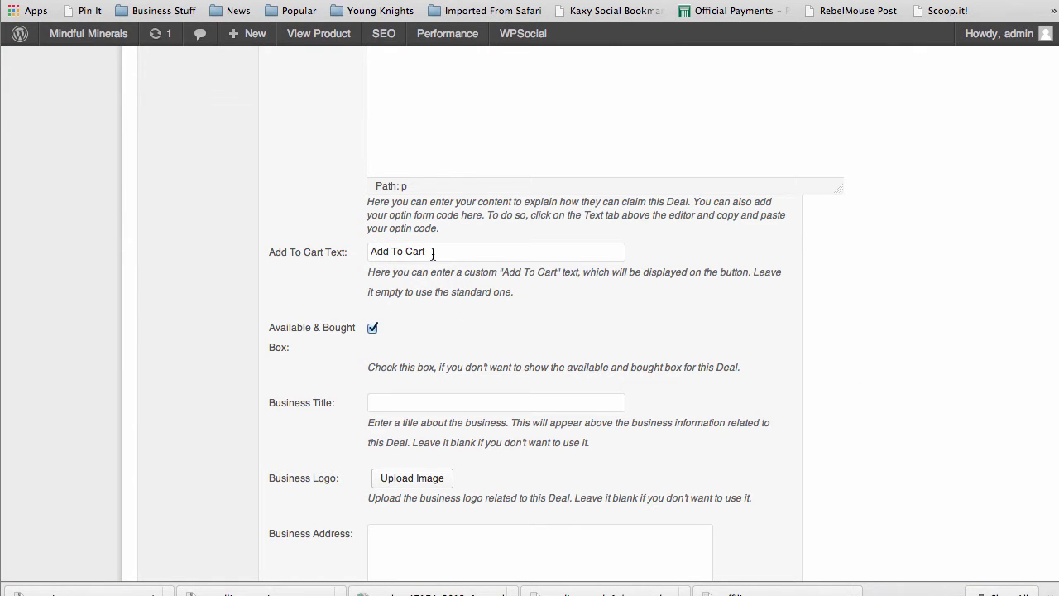
Review the Available & Bought Box setting and check the product's stock quantity in its inventory data.
{"action": "scroll", "coordinate": [333, 385], "scroll_direction": "down", "scroll_amount": 3}
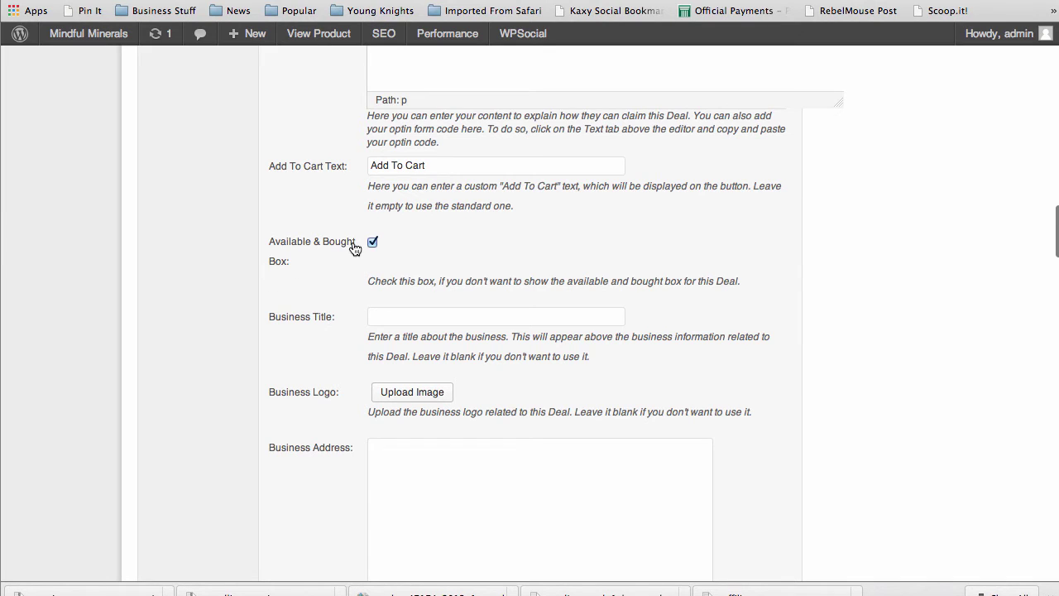
{"action": "scroll", "coordinate": [288, 248], "scroll_direction": "up", "scroll_amount": 20}
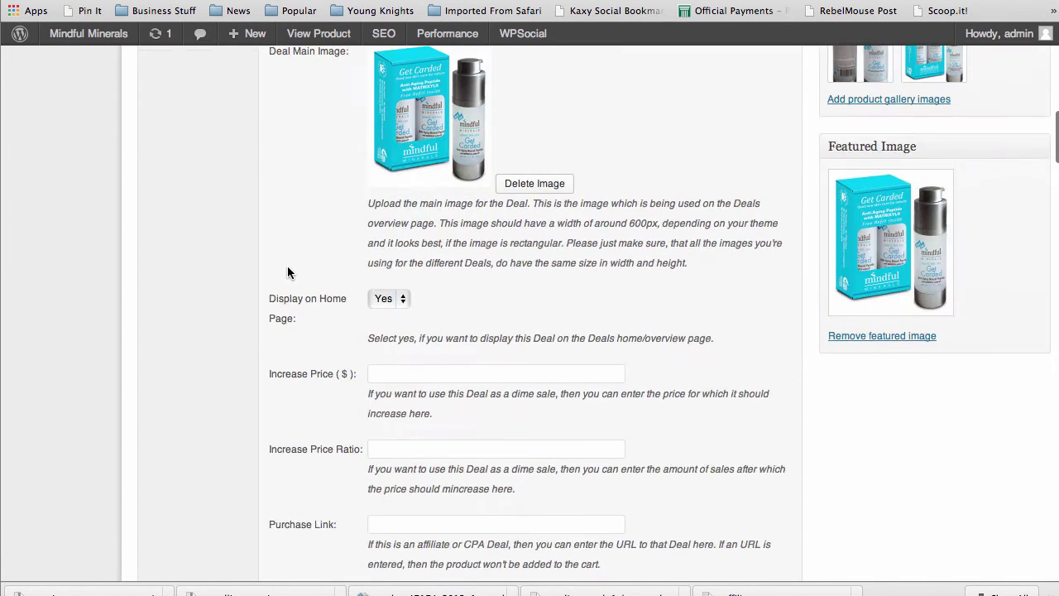
{"action": "scroll", "coordinate": [287, 272], "scroll_direction": "up", "scroll_amount": 5}
{"action": "left_click", "coordinate": [181, 346]}
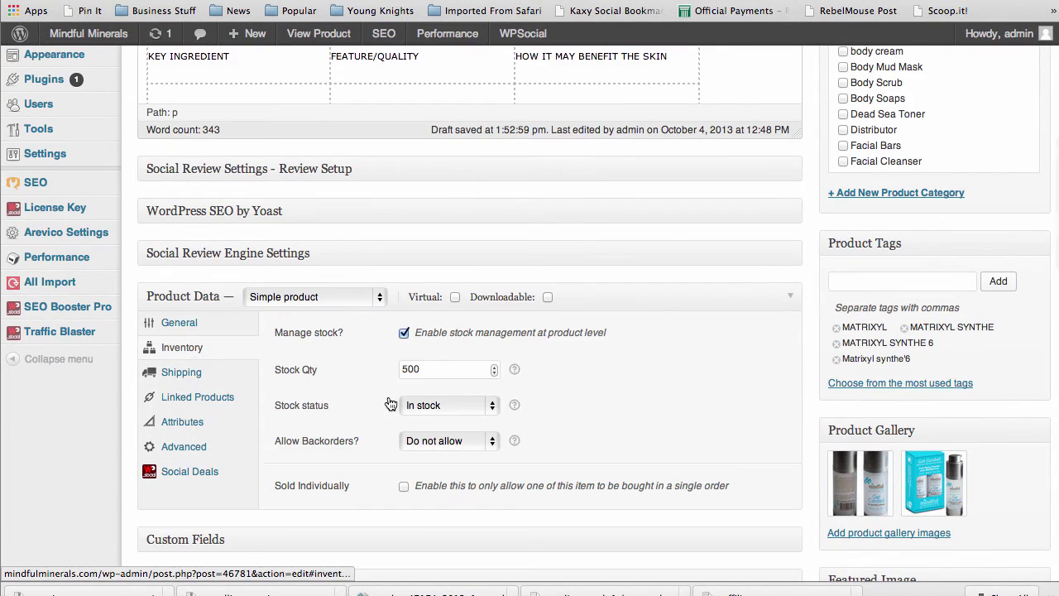
{"action": "double_click", "coordinate": [427, 369]}
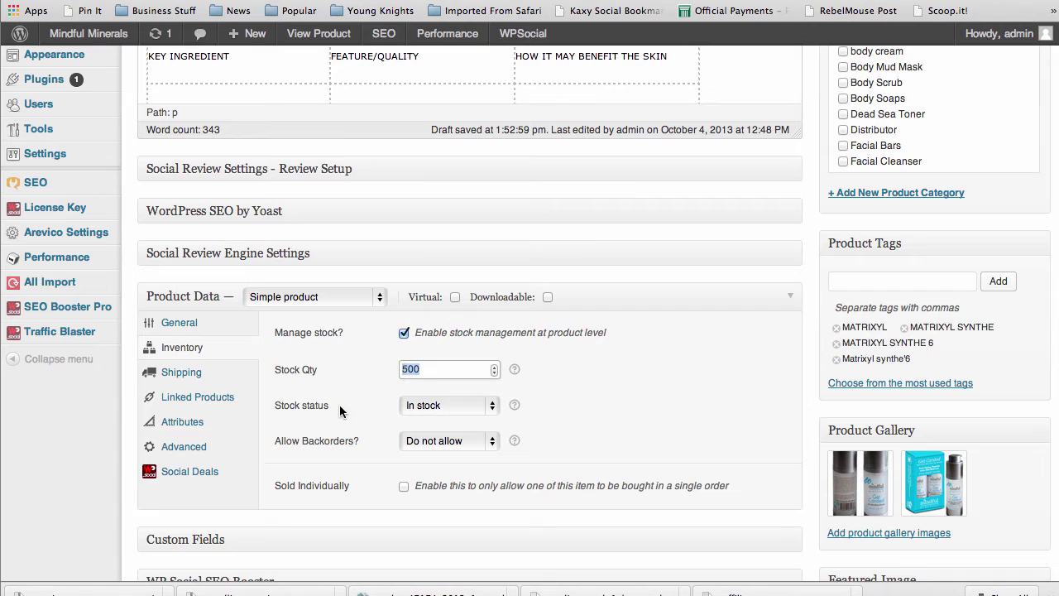
Return to the Social Deals settings and review the Business Title, Logo, Address and Website URL fields.
{"action": "left_click", "coordinate": [189, 470]}
{"action": "scroll", "coordinate": [324, 504], "scroll_direction": "down", "scroll_amount": 5}
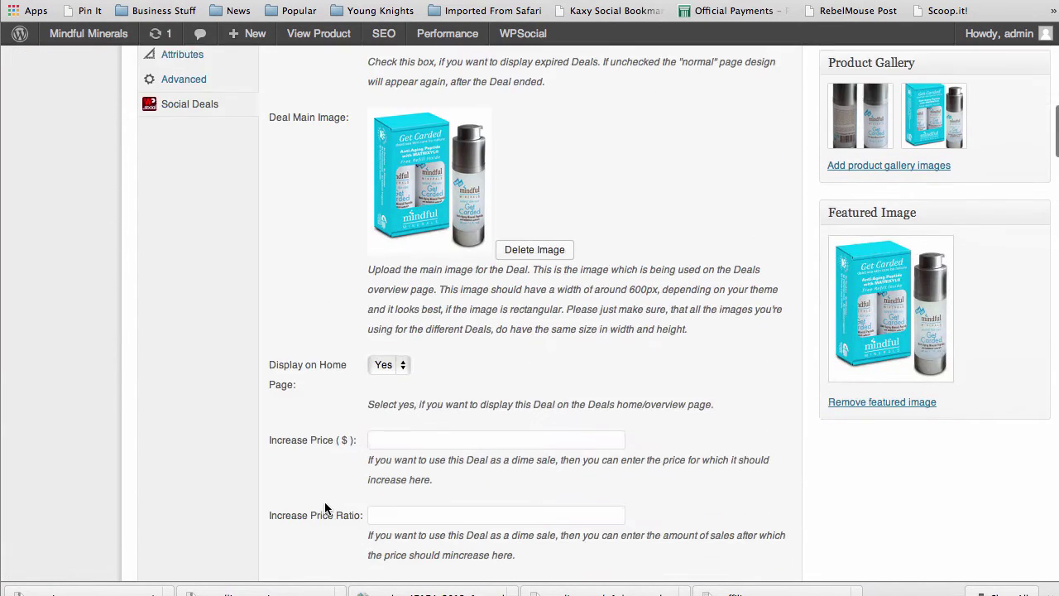
{"action": "scroll", "coordinate": [325, 508], "scroll_direction": "down", "scroll_amount": 10}
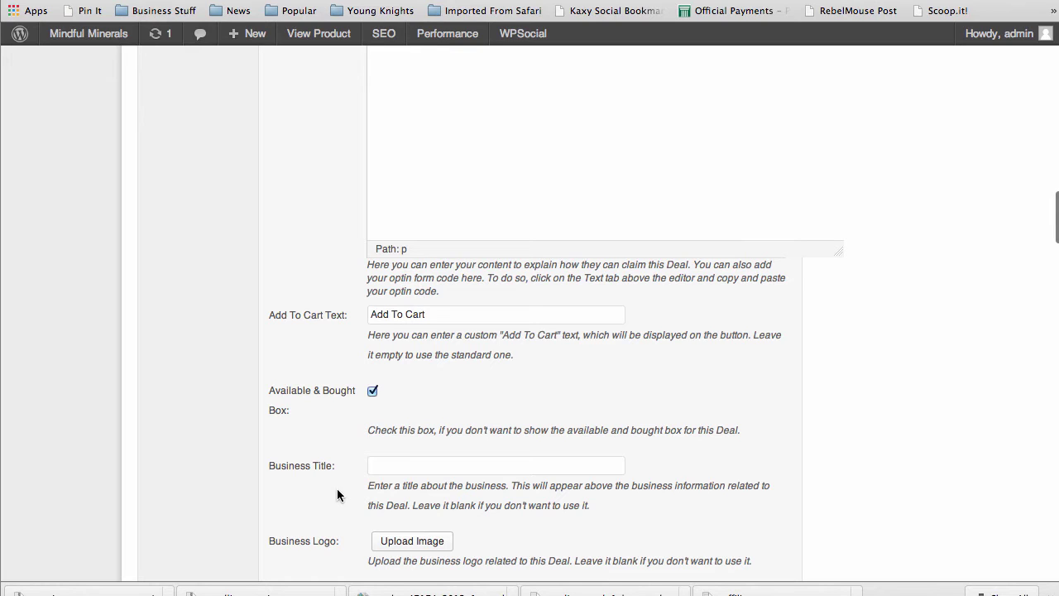
{"action": "scroll", "coordinate": [262, 518], "scroll_direction": "down", "scroll_amount": 5}
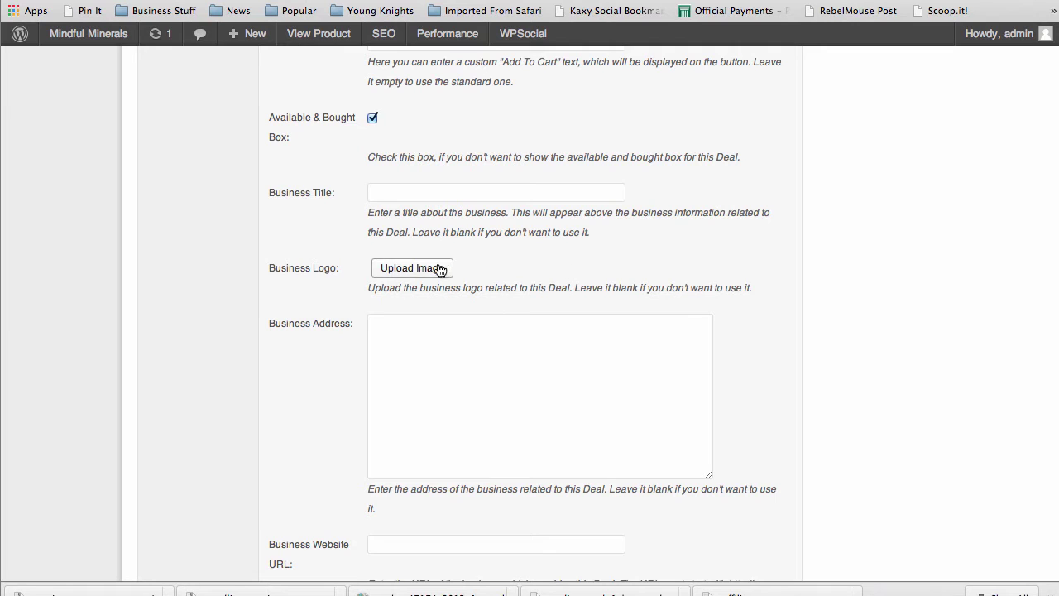
{"action": "left_click", "coordinate": [433, 359]}
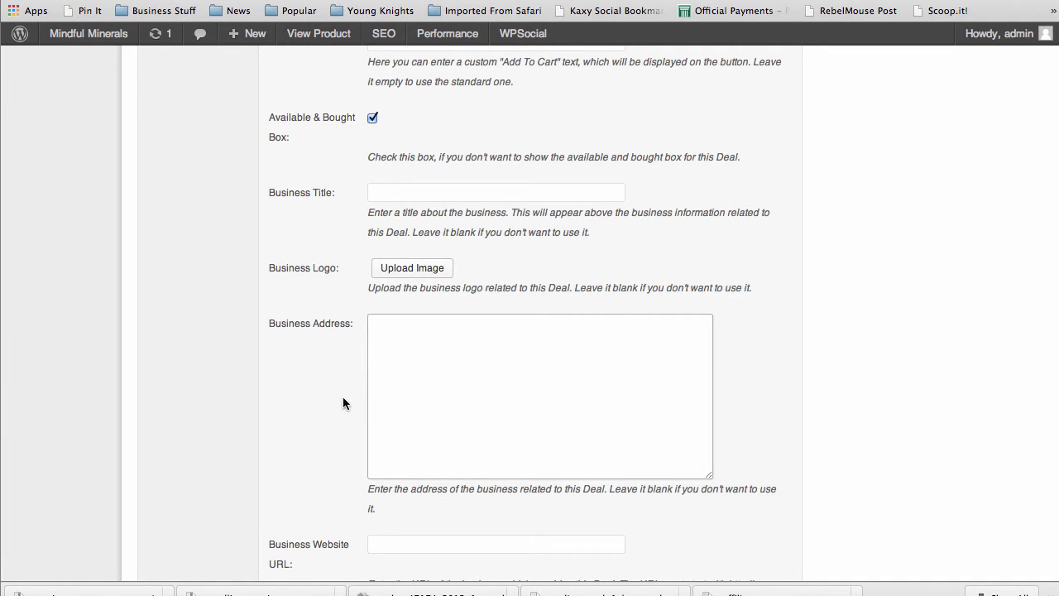
{"action": "scroll", "coordinate": [341, 329], "scroll_direction": "down", "scroll_amount": 1}
{"action": "scroll", "coordinate": [355, 347], "scroll_direction": "down", "scroll_amount": 3}
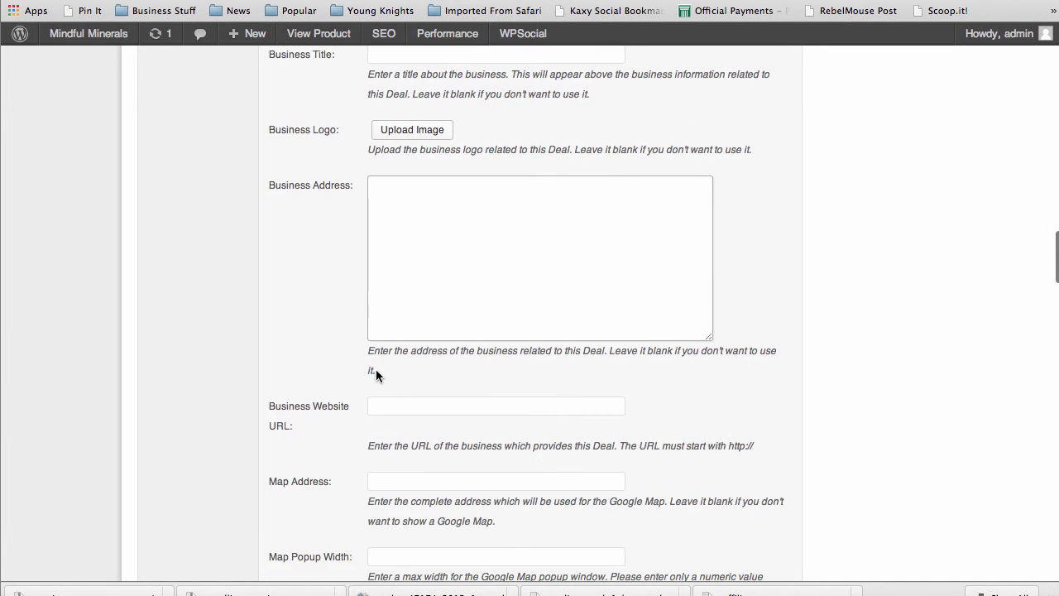
{"action": "scroll", "coordinate": [365, 459], "scroll_direction": "down", "scroll_amount": 3}
{"action": "scroll", "coordinate": [360, 471], "scroll_direction": "down", "scroll_amount": 1}
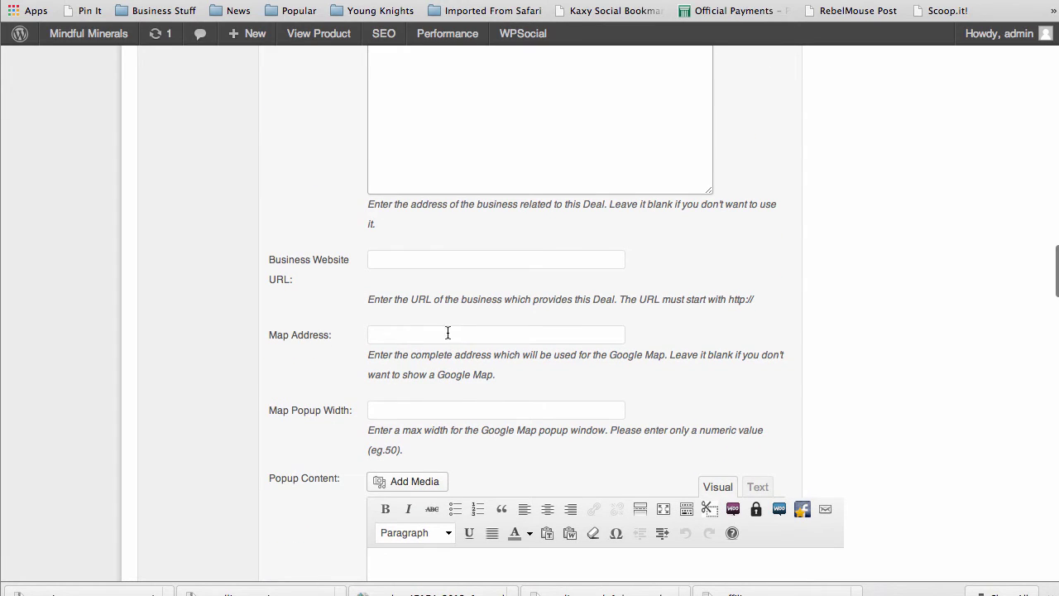
Review the Map Address, Map Popup Width and Popup Content settings, continuing to the deal's Terms & Conditions.
{"action": "scroll", "coordinate": [334, 439], "scroll_direction": "down", "scroll_amount": 4}
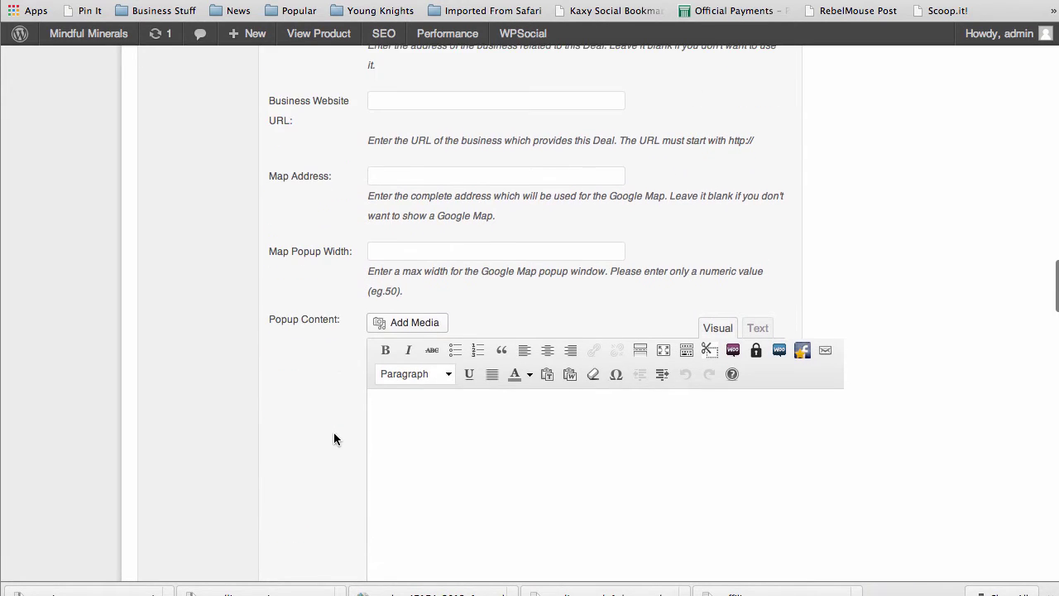
{"action": "scroll", "coordinate": [347, 468], "scroll_direction": "down", "scroll_amount": 4}
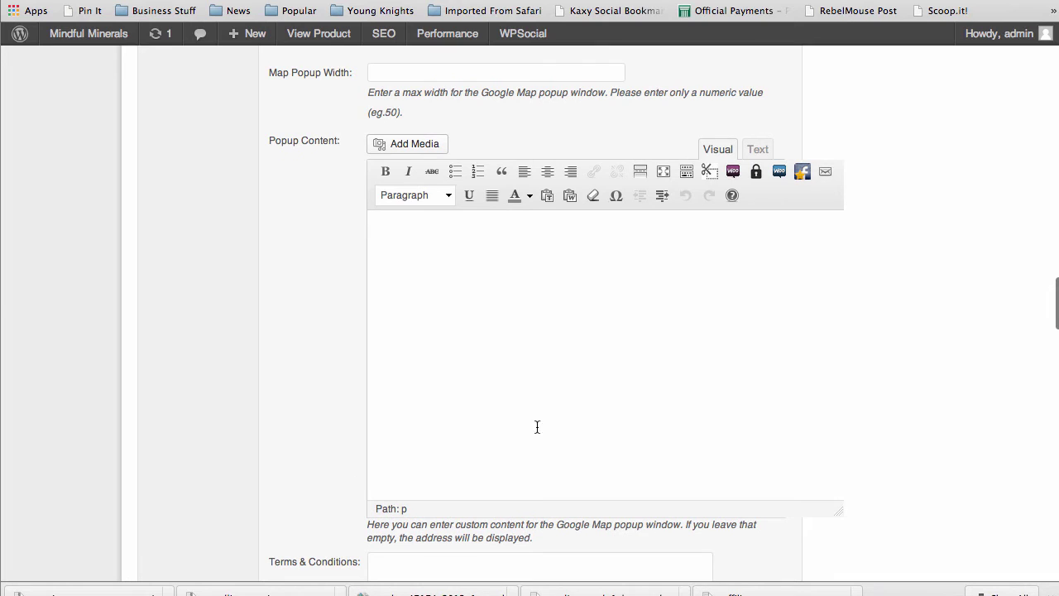
{"action": "scroll", "coordinate": [337, 387], "scroll_direction": "up", "scroll_amount": 1}
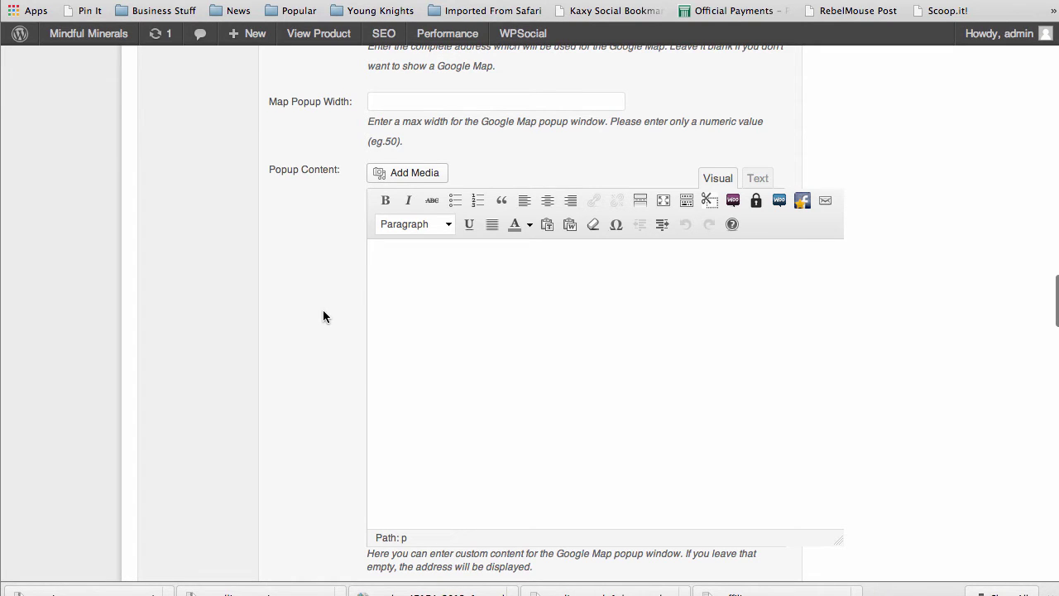
{"action": "scroll", "coordinate": [323, 316], "scroll_direction": "up", "scroll_amount": 1}
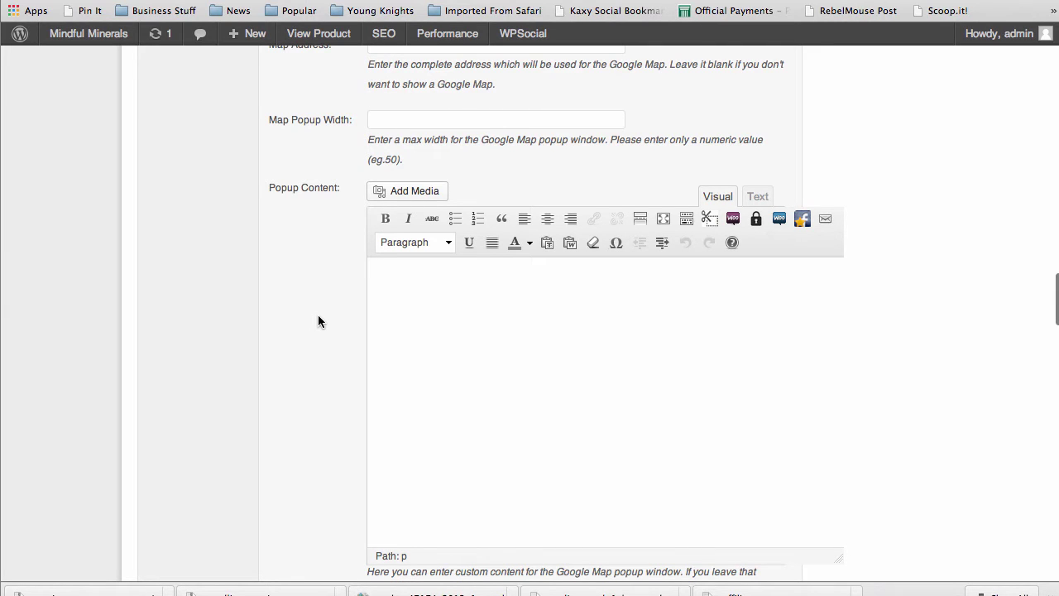
{"action": "scroll", "coordinate": [317, 315], "scroll_direction": "up", "scroll_amount": 10}
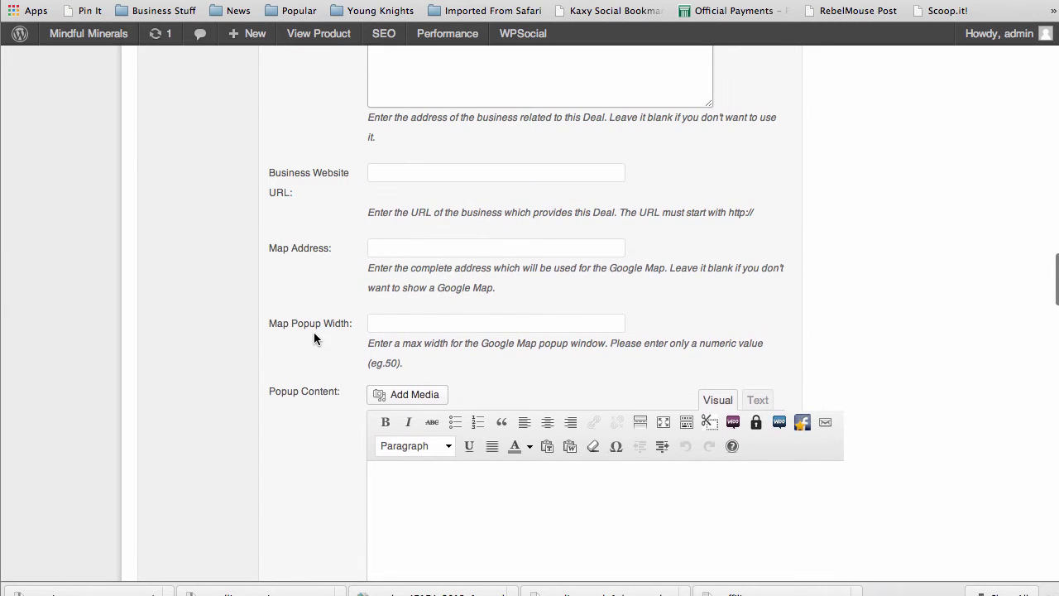
{"action": "scroll", "coordinate": [305, 306], "scroll_direction": "up", "scroll_amount": 12}
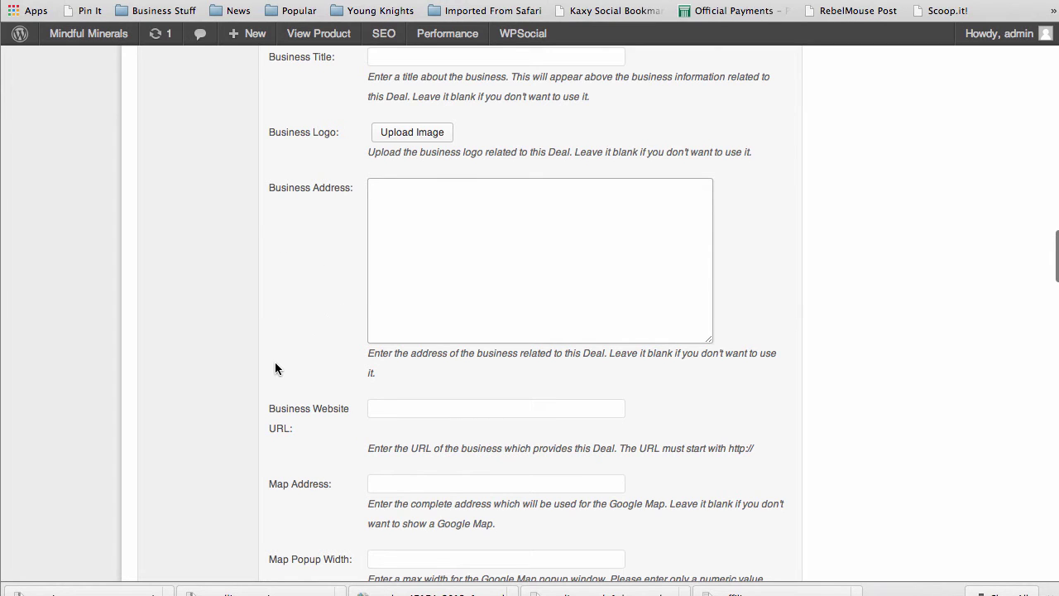
{"action": "scroll", "coordinate": [286, 432], "scroll_direction": "down", "scroll_amount": 5}
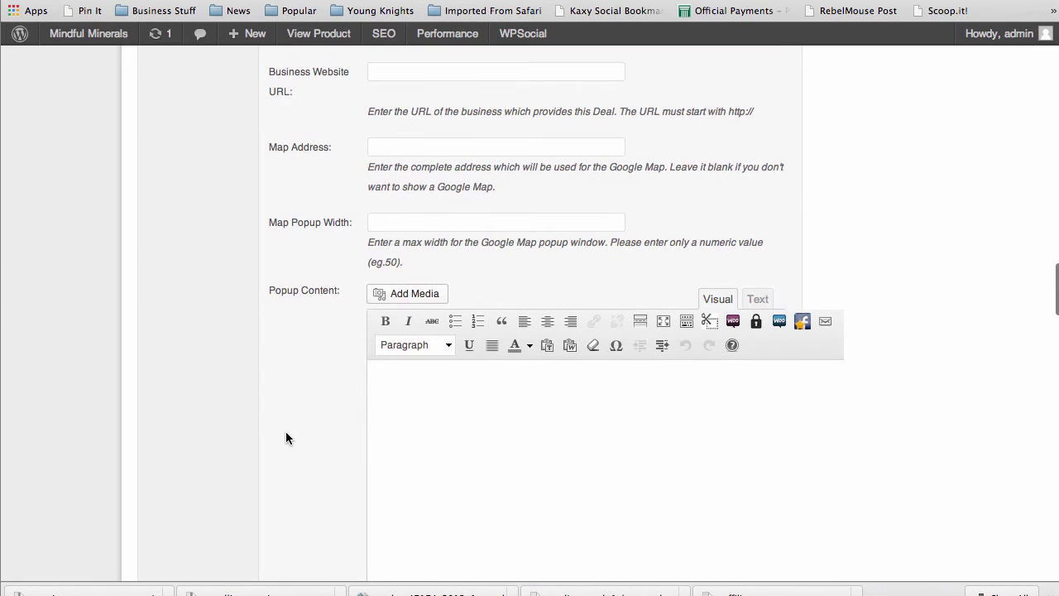
{"action": "scroll", "coordinate": [286, 432], "scroll_direction": "down", "scroll_amount": 1}
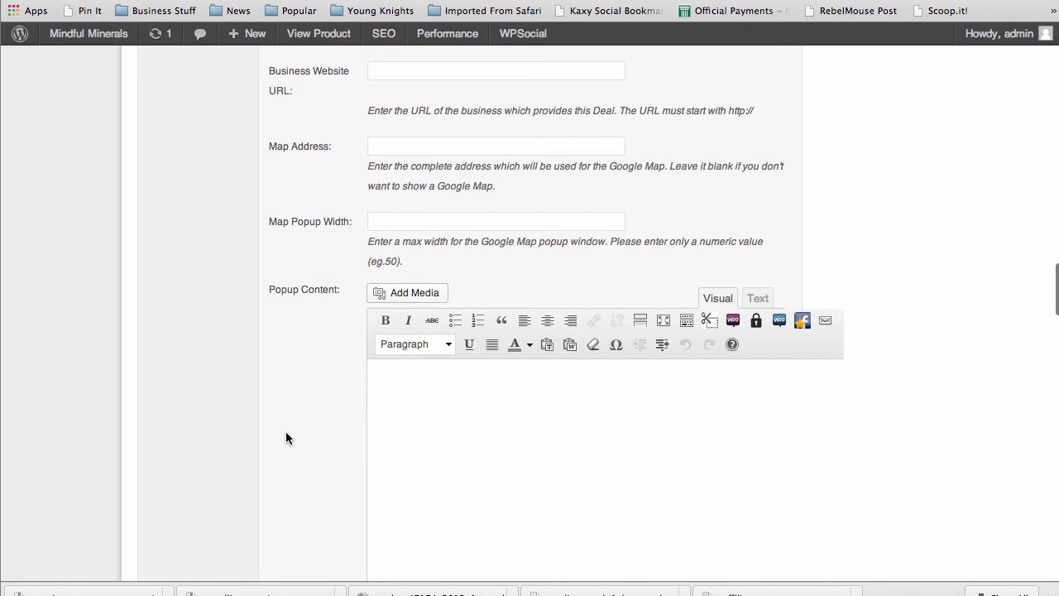
{"action": "scroll", "coordinate": [285, 438], "scroll_direction": "down", "scroll_amount": 1}
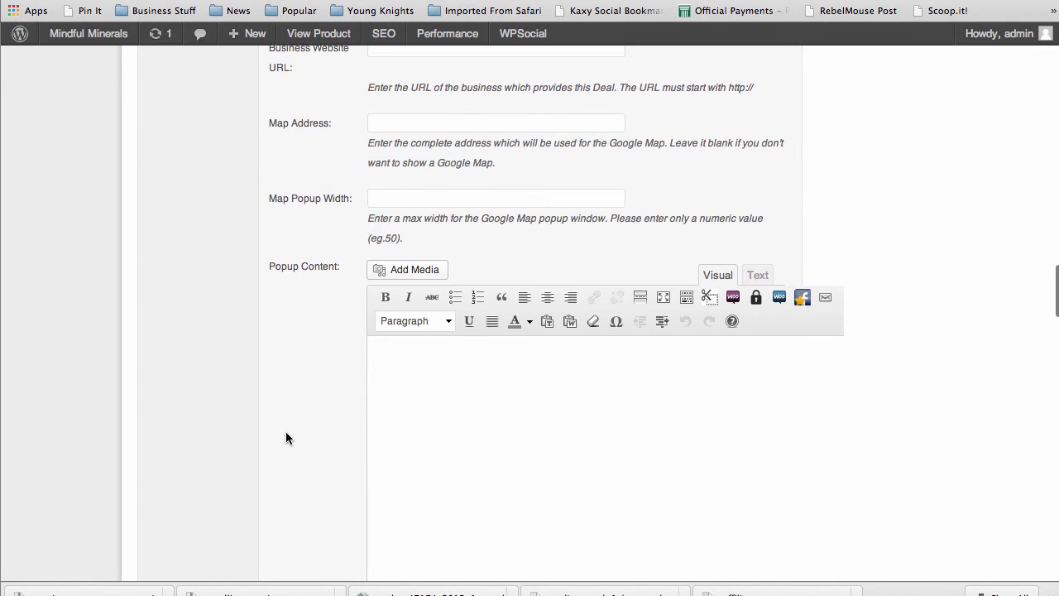
{"action": "scroll", "coordinate": [286, 438], "scroll_direction": "down", "scroll_amount": 1}
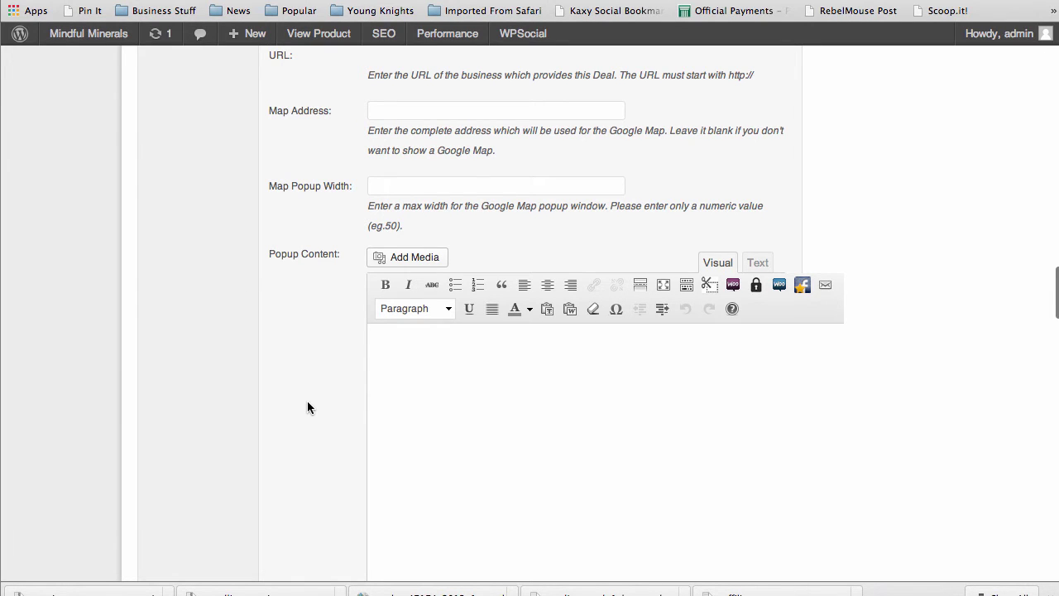
{"action": "scroll", "coordinate": [307, 402], "scroll_direction": "down", "scroll_amount": 10}
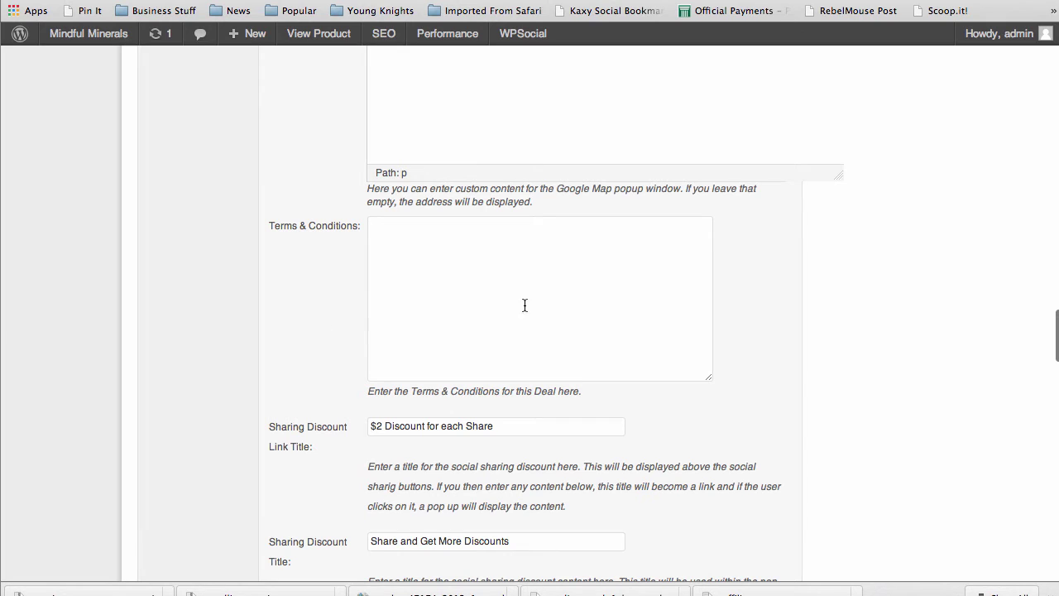
Review the deal's Terms & Conditions and its Sharing Discount Link Title, Title and Content settings.
{"action": "scroll", "coordinate": [340, 319], "scroll_direction": "down", "scroll_amount": 2}
{"action": "scroll", "coordinate": [340, 409], "scroll_direction": "down", "scroll_amount": 6}
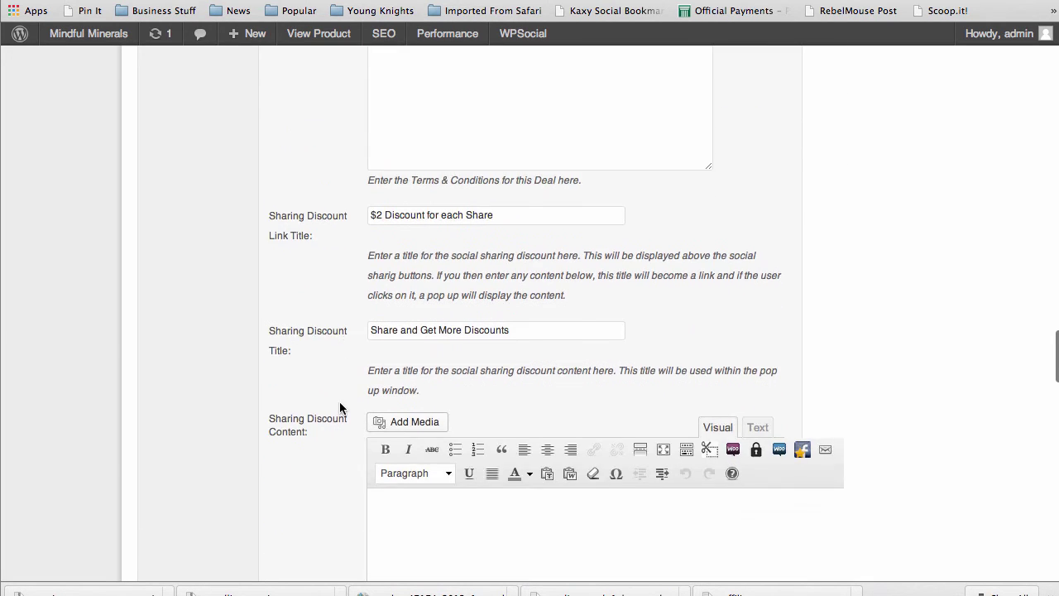
{"action": "scroll", "coordinate": [339, 408], "scroll_direction": "down", "scroll_amount": 1}
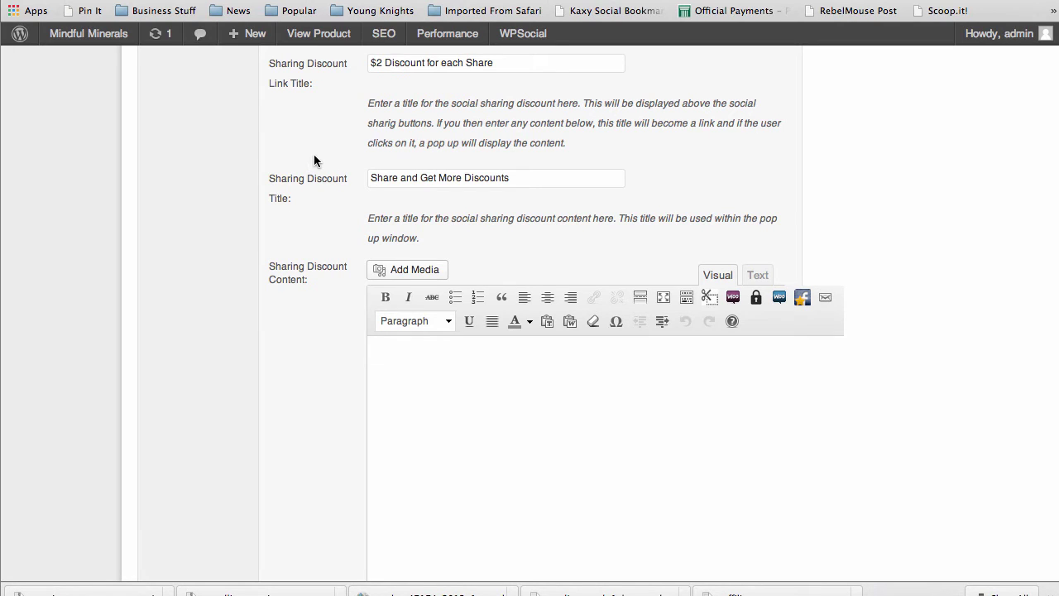
{"action": "scroll", "coordinate": [315, 160], "scroll_direction": "up", "scroll_amount": 5}
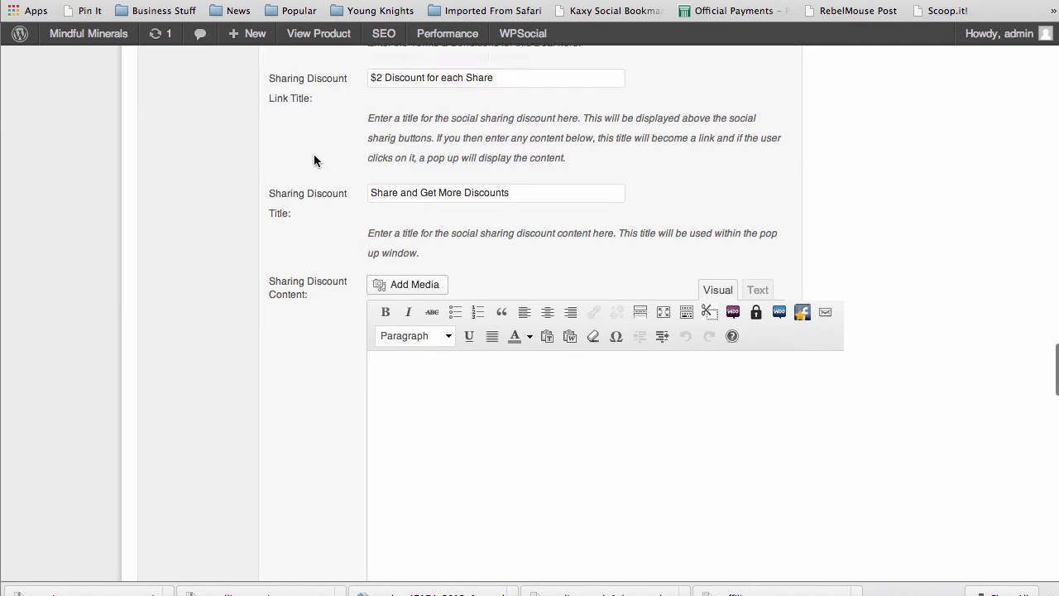
{"action": "scroll", "coordinate": [314, 160], "scroll_direction": "down", "scroll_amount": 10}
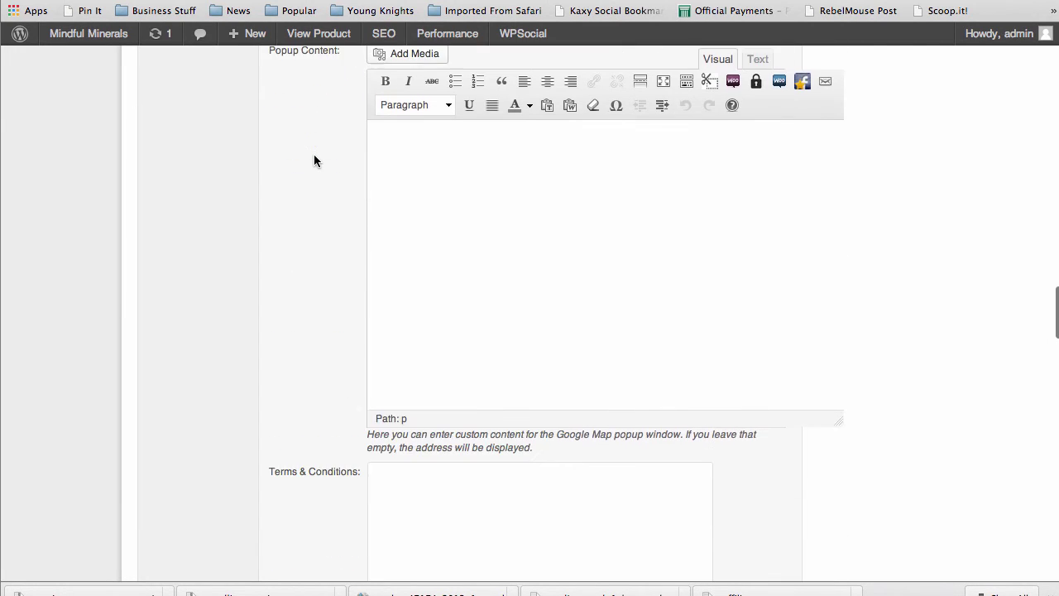
Examine the social sharing buttons, fan page like box and purchase button on the live deal page.
{"action": "scroll", "coordinate": [298, 365], "scroll_direction": "down", "scroll_amount": 5}
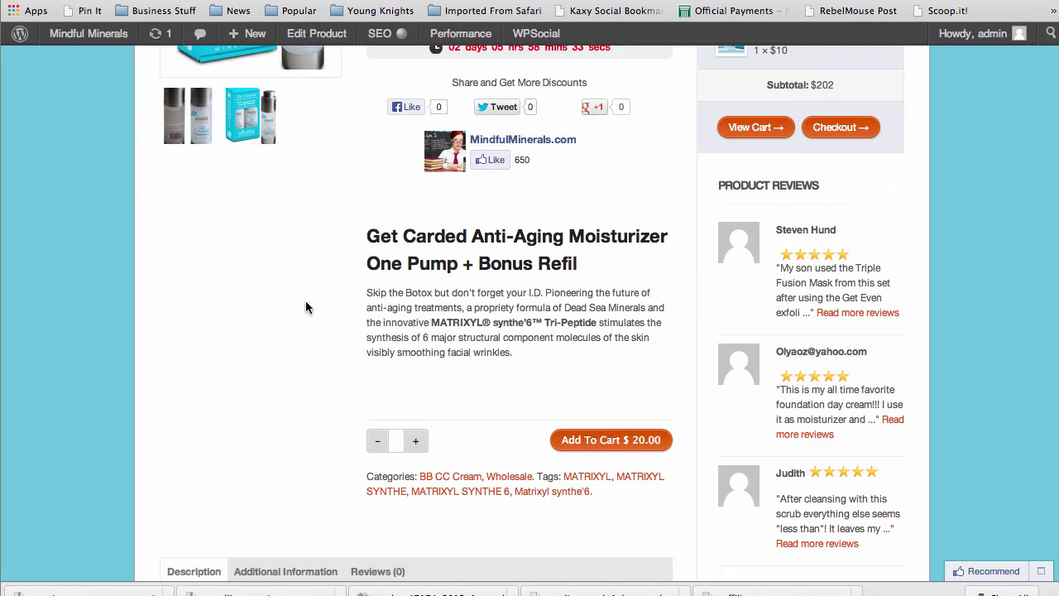
{"action": "scroll", "coordinate": [254, 369], "scroll_direction": "up", "scroll_amount": 5}
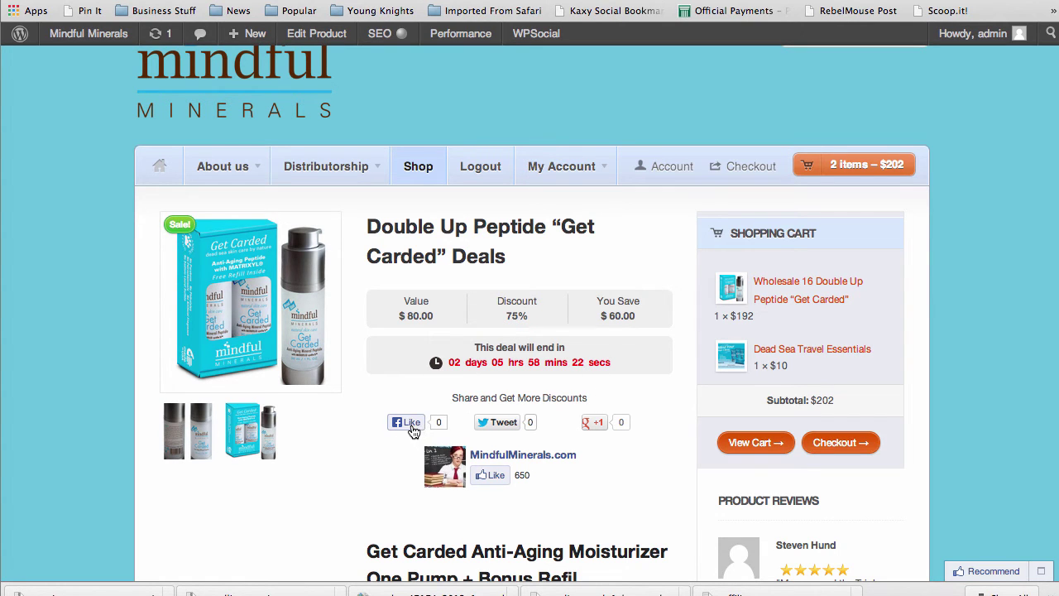
{"action": "scroll", "coordinate": [653, 431], "scroll_direction": "down", "scroll_amount": 5}
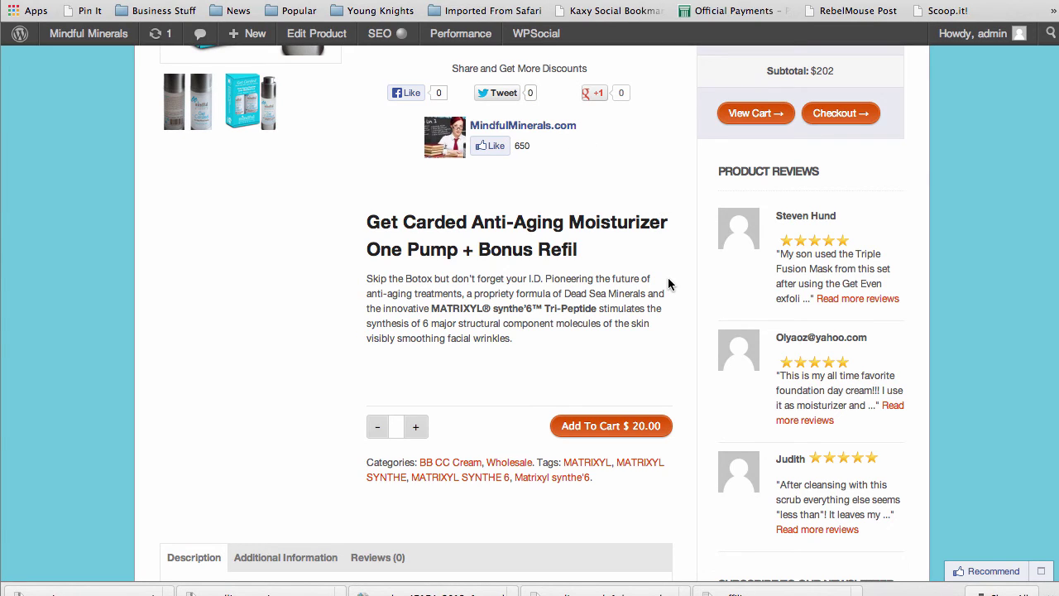
{"action": "scroll", "coordinate": [671, 221], "scroll_direction": "up", "scroll_amount": 1}
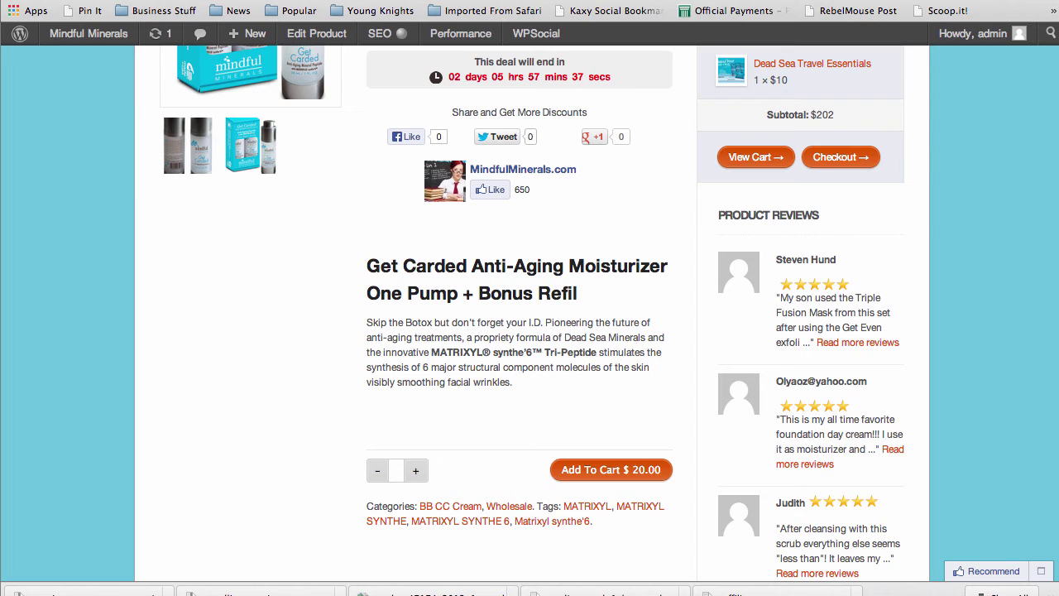
Return to the product's Social Deals settings and review the Facebook Sharing Discount and Facebook Fan Page Like Discount.
{"action": "key", "text": "ctrl+Tab"}
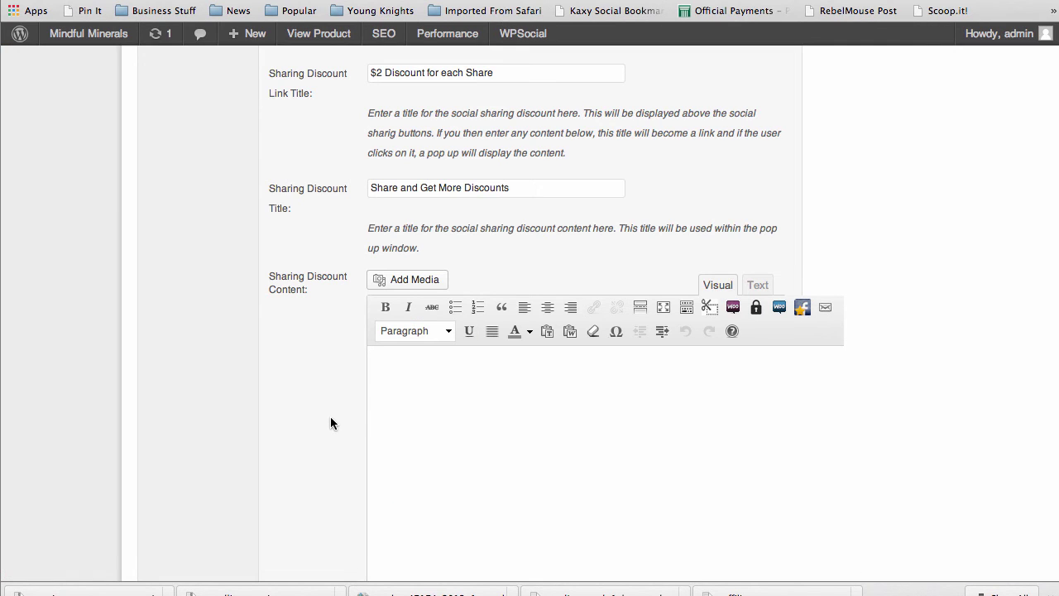
{"action": "scroll", "coordinate": [324, 420], "scroll_direction": "up", "scroll_amount": 3}
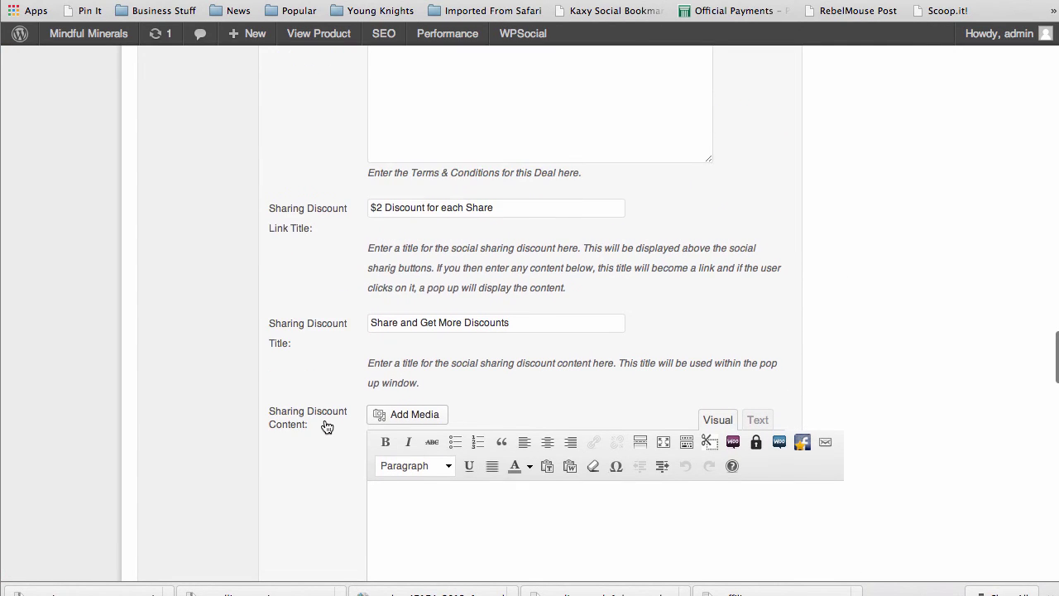
{"action": "scroll", "coordinate": [319, 322], "scroll_direction": "down", "scroll_amount": 10}
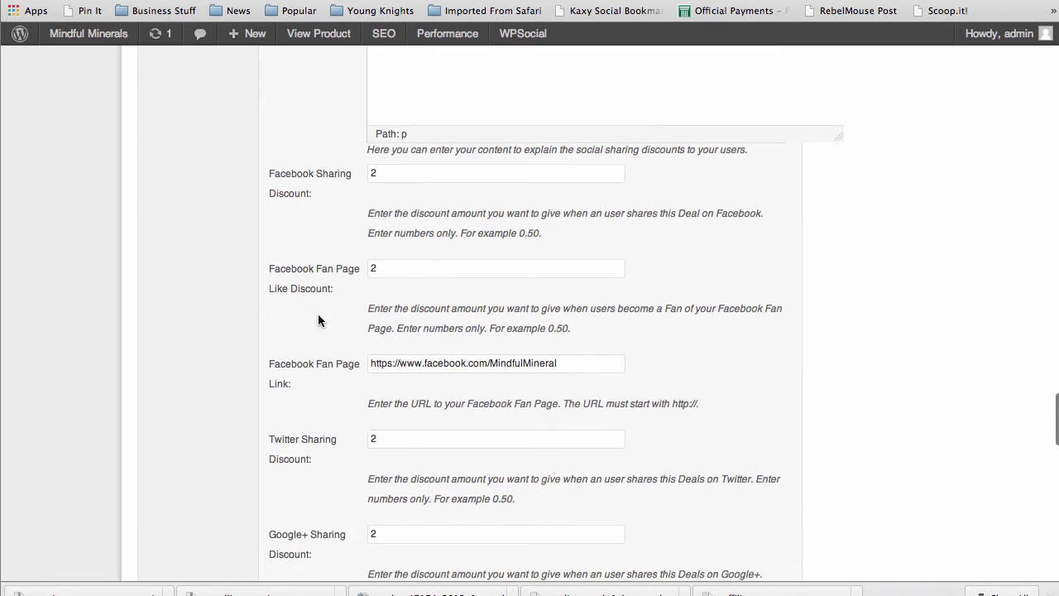
{"action": "left_click", "coordinate": [379, 171]}
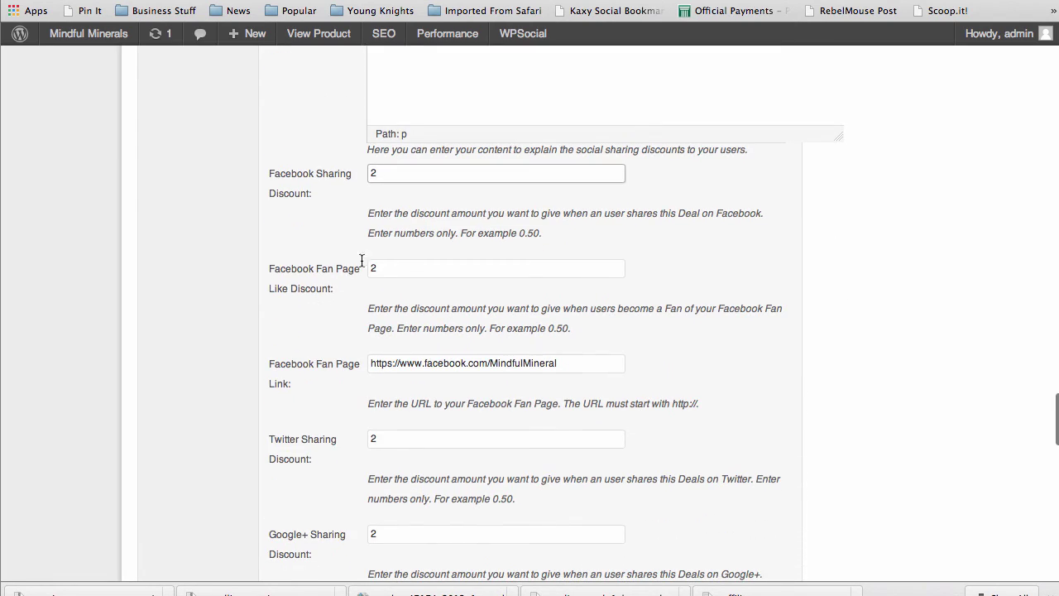
{"action": "scroll", "coordinate": [332, 361], "scroll_direction": "down", "scroll_amount": 2}
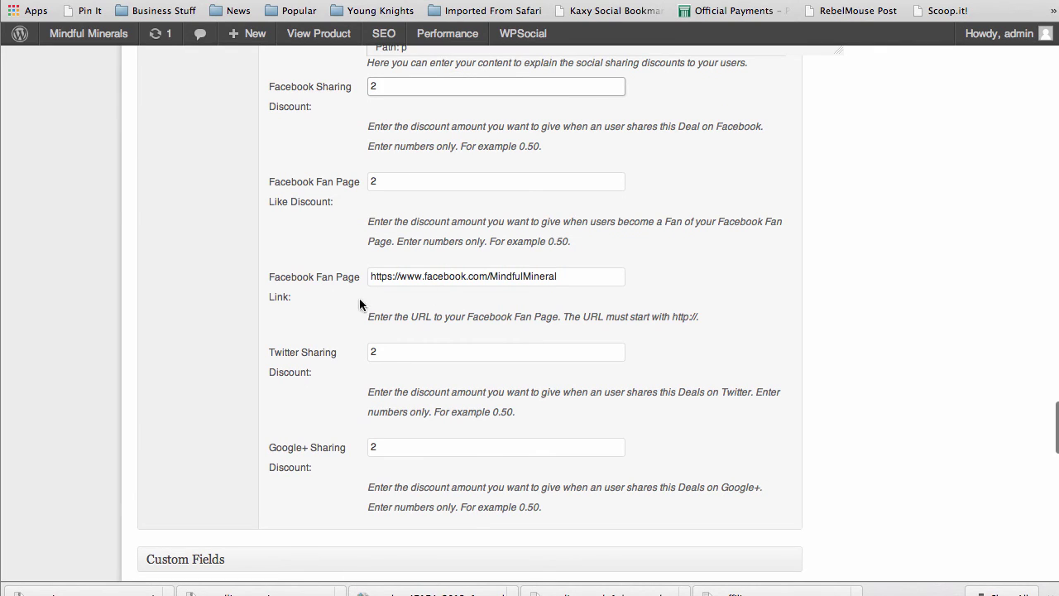
Highlight the Facebook Fan Page Link and review it alongside the Twitter and Google+ Sharing Discount settings.
{"action": "left_click_drag", "start_coordinate": [564, 276], "coordinate": [355, 276]}
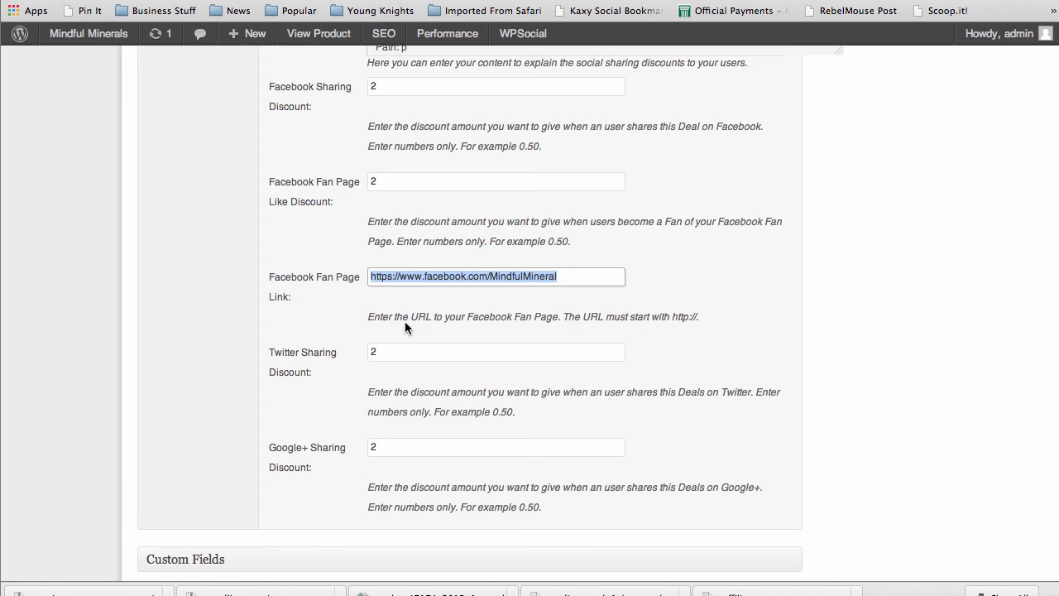
{"action": "scroll", "coordinate": [355, 316], "scroll_direction": "up", "scroll_amount": 2}
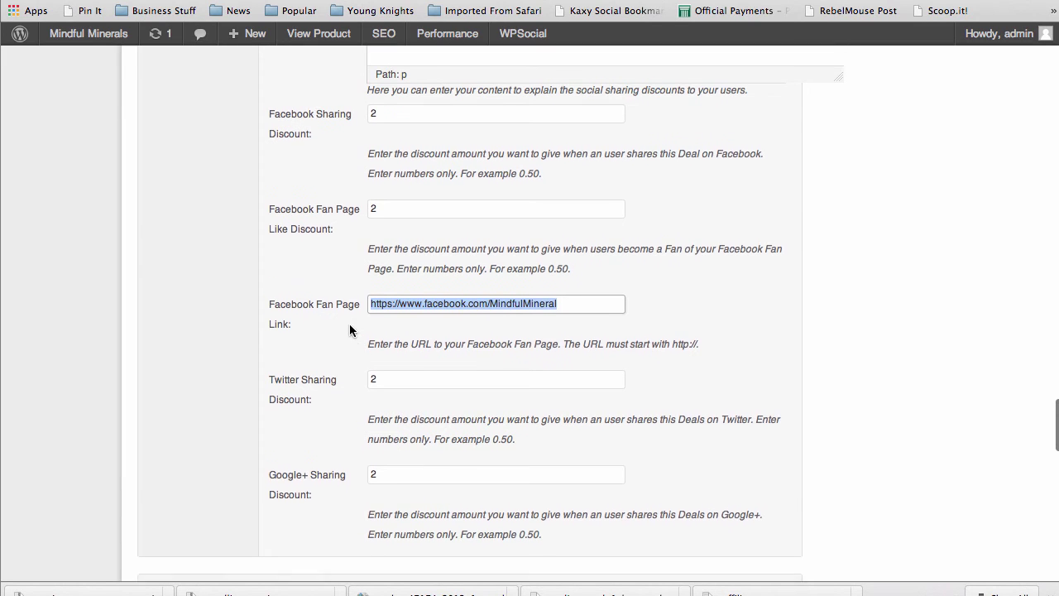
{"action": "scroll", "coordinate": [345, 318], "scroll_direction": "down", "scroll_amount": 3}
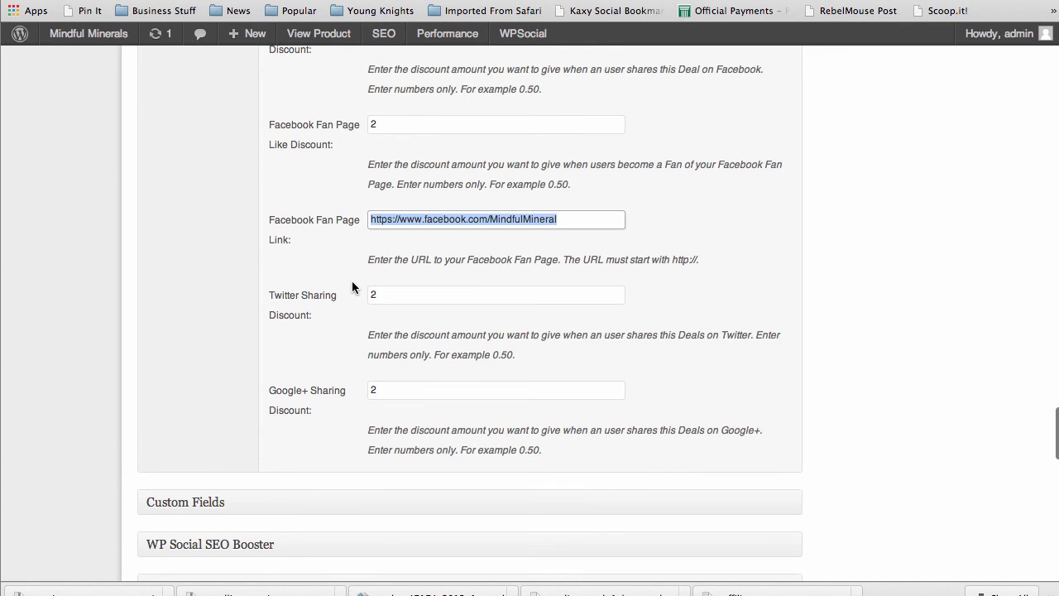
{"action": "scroll", "coordinate": [352, 286], "scroll_direction": "up", "scroll_amount": 2}
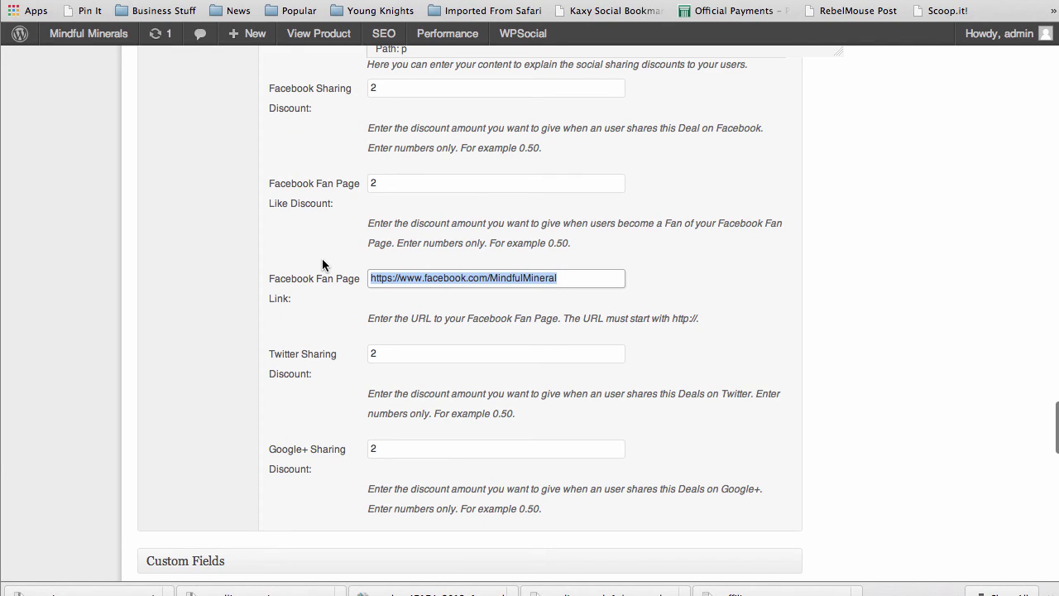
{"action": "scroll", "coordinate": [322, 264], "scroll_direction": "up", "scroll_amount": 2}
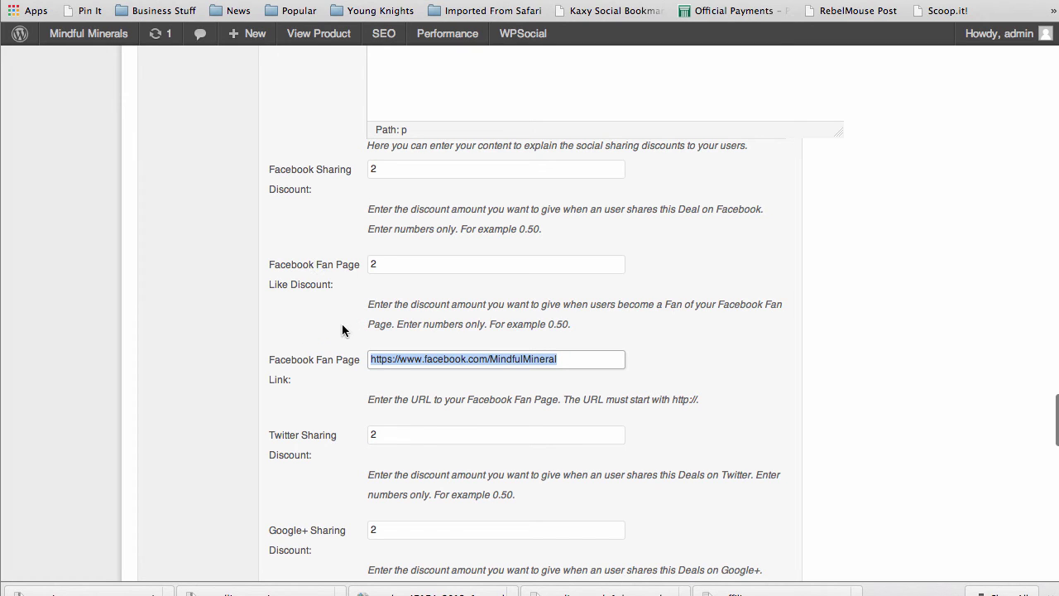
{"action": "scroll", "coordinate": [300, 270], "scroll_direction": "down", "scroll_amount": 5}
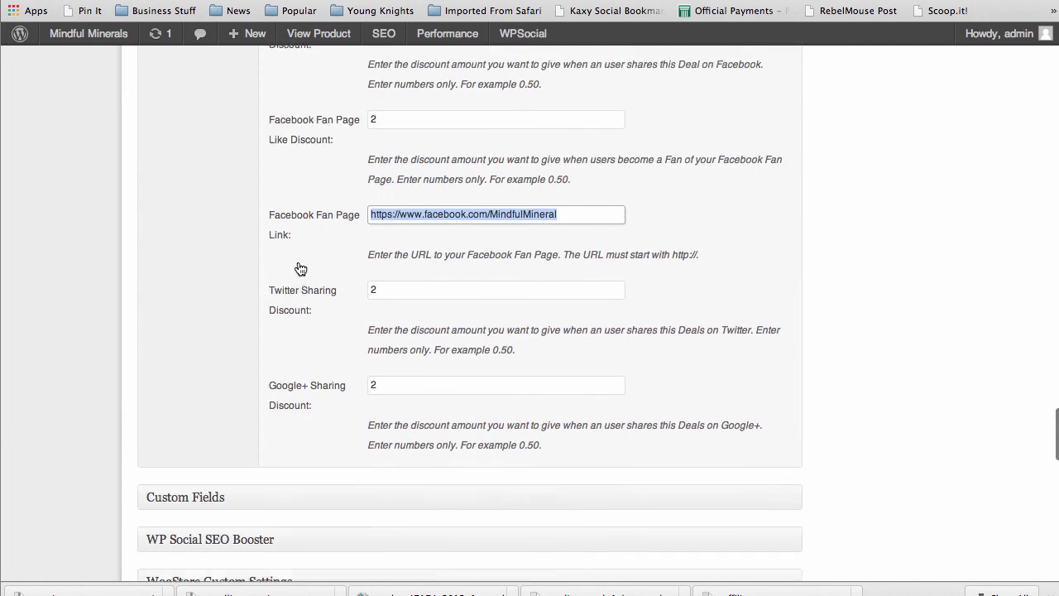
{"action": "scroll", "coordinate": [300, 269], "scroll_direction": "down", "scroll_amount": 2}
{"action": "scroll", "coordinate": [297, 267], "scroll_direction": "up", "scroll_amount": 7}
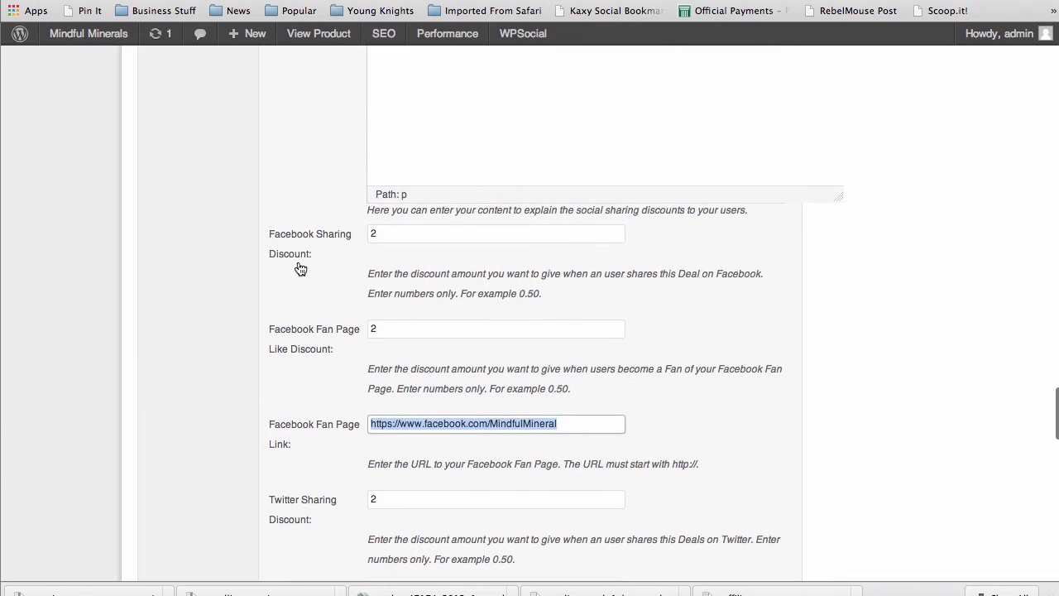
Go back over the Edit Product page from the Sharing Discount Content to the product title, description and publishing options.
{"action": "scroll", "coordinate": [724, 307], "scroll_direction": "up", "scroll_amount": 4}
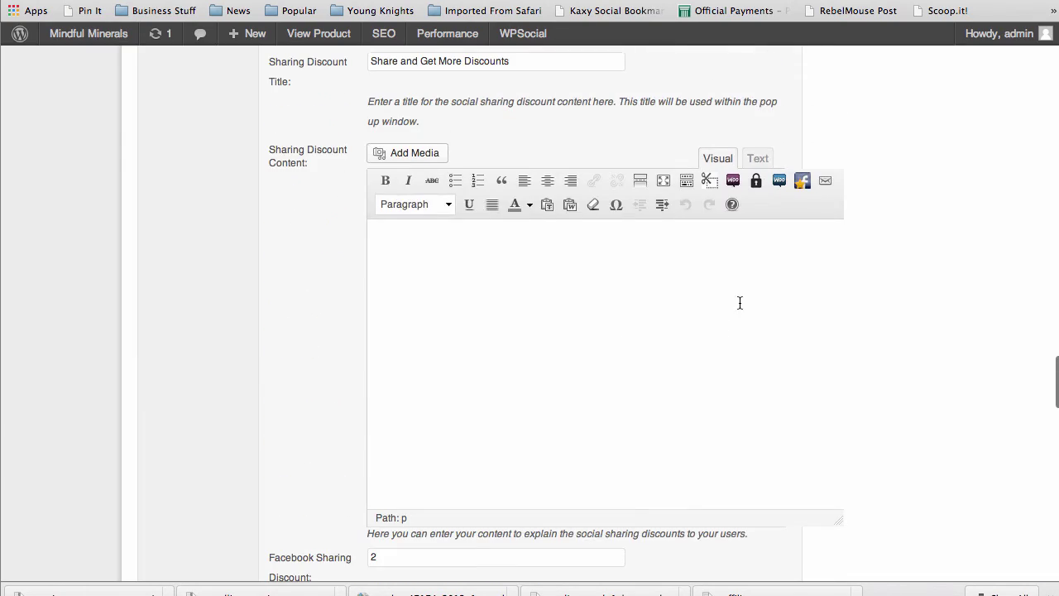
{"action": "scroll", "coordinate": [895, 200], "scroll_direction": "up", "scroll_amount": 10}
{"action": "scroll", "coordinate": [895, 200], "scroll_direction": "up", "scroll_amount": 20}
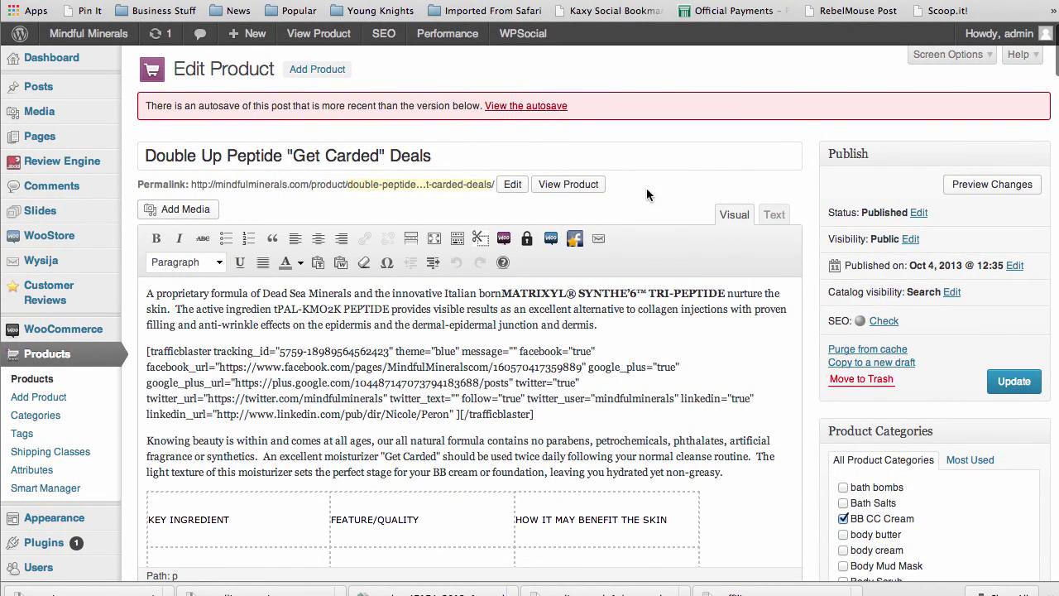
{"action": "scroll", "coordinate": [132, 273], "scroll_direction": "down", "scroll_amount": 4}
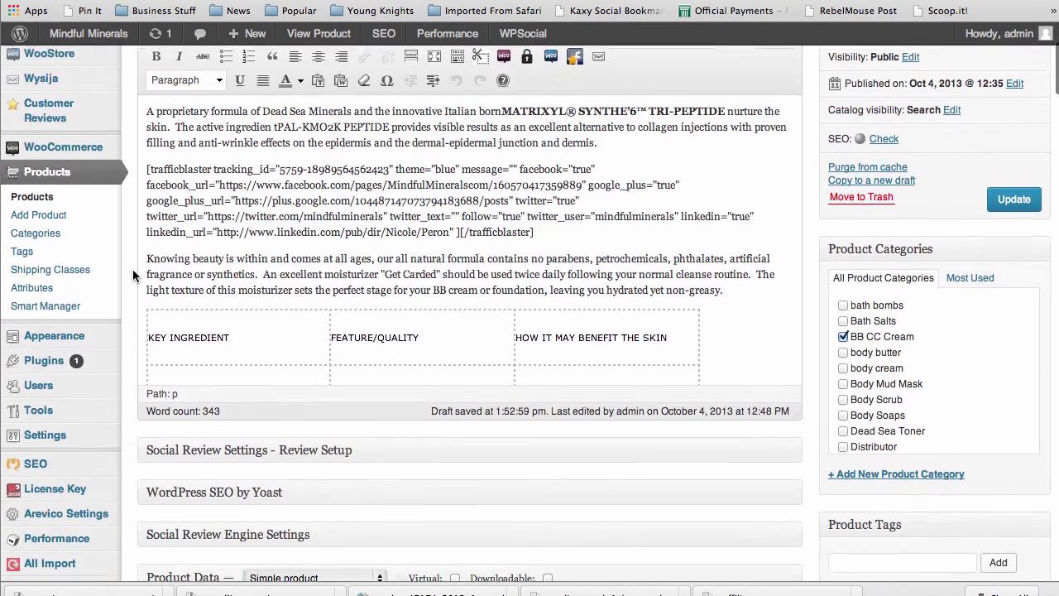
{"action": "scroll", "coordinate": [133, 269], "scroll_direction": "down", "scroll_amount": 1}
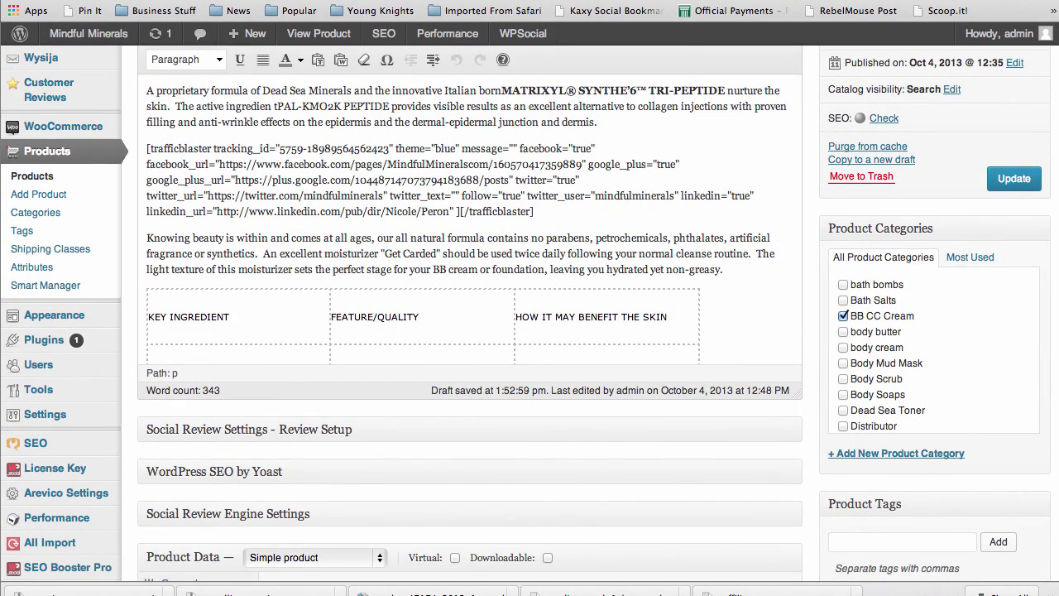
Review the value, discount, savings and countdown of the "Get Carded" deal on its live page.
{"action": "key", "text": "ctrl+Tab"}
{"action": "scroll", "coordinate": [501, 350], "scroll_direction": "up", "scroll_amount": 5}
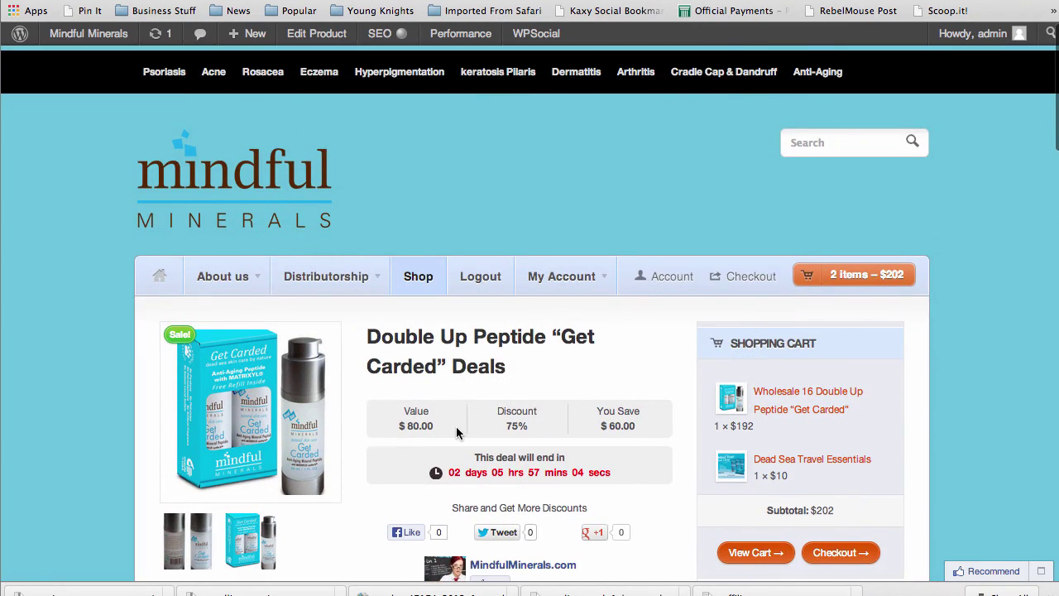
{"action": "scroll", "coordinate": [588, 454], "scroll_direction": "down", "scroll_amount": 5}
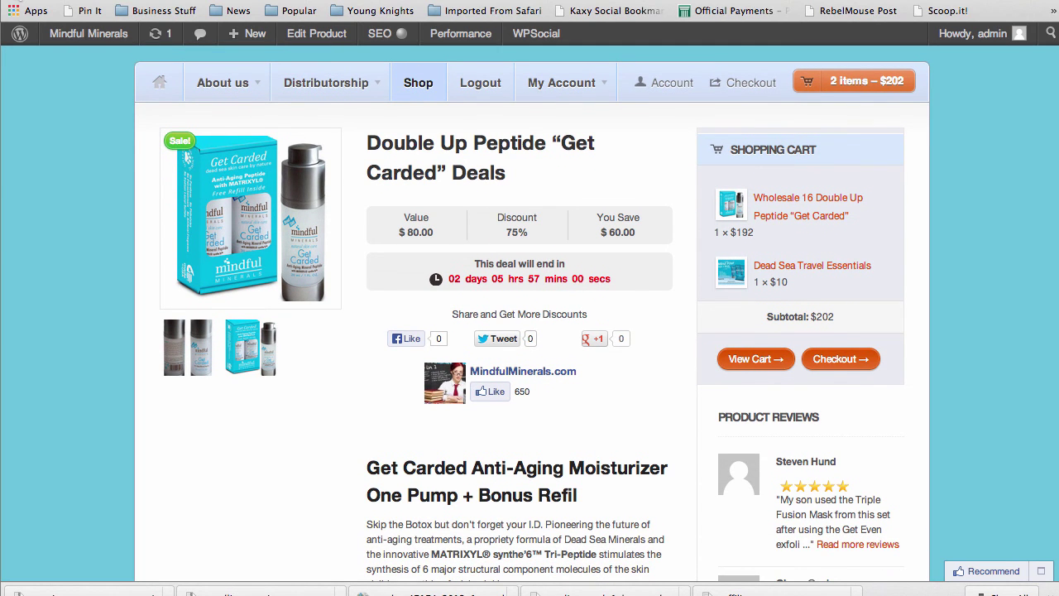
Open the store's Deals page and examine the featured Anti Aging Peptide deal and the active deals.
{"action": "left_click", "coordinate": [418, 82]}
{"action": "scroll", "coordinate": [408, 384], "scroll_direction": "down", "scroll_amount": 5}
{"action": "scroll", "coordinate": [456, 443], "scroll_direction": "up", "scroll_amount": 1}
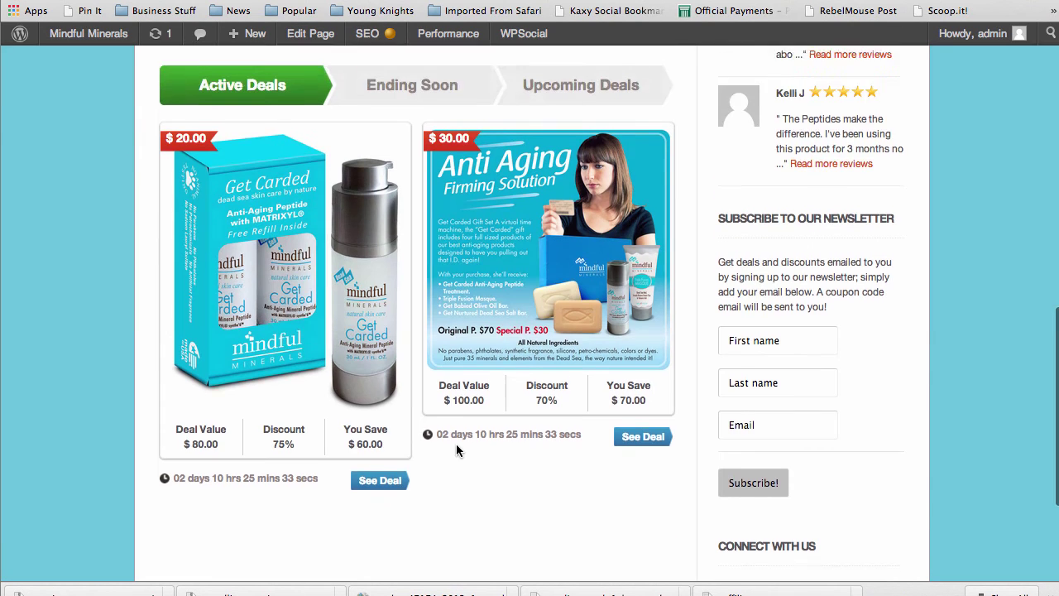
{"action": "key", "text": "super+bracketleft"}
{"action": "scroll", "coordinate": [626, 347], "scroll_direction": "up", "scroll_amount": 3}
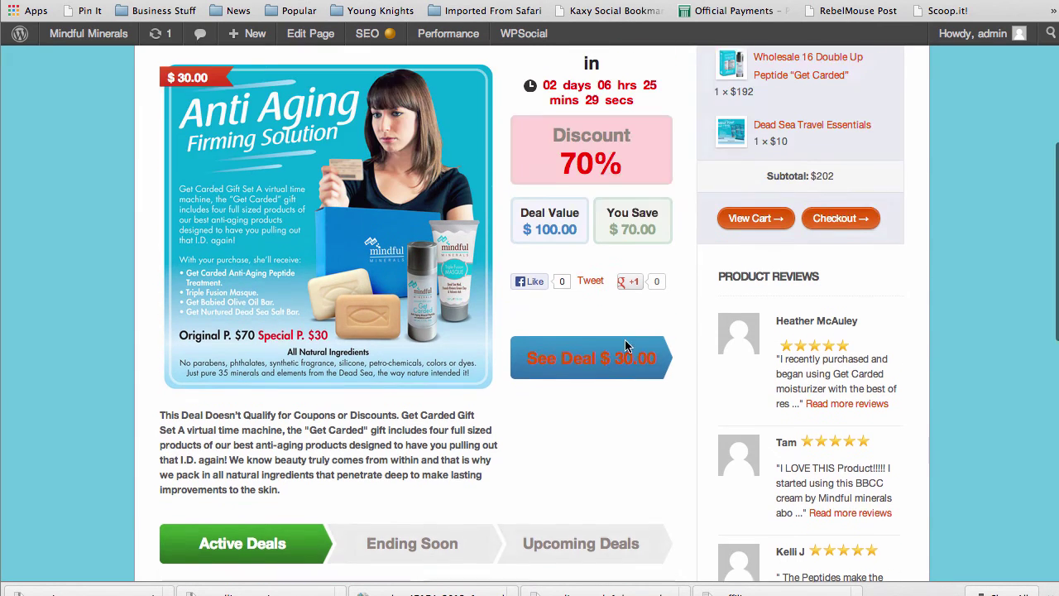
{"action": "scroll", "coordinate": [624, 346], "scroll_direction": "down", "scroll_amount": 3}
Check the Upcoming Deals and Ending Soon listings, ending back on Active Deals.
{"action": "left_click", "coordinate": [569, 419]}
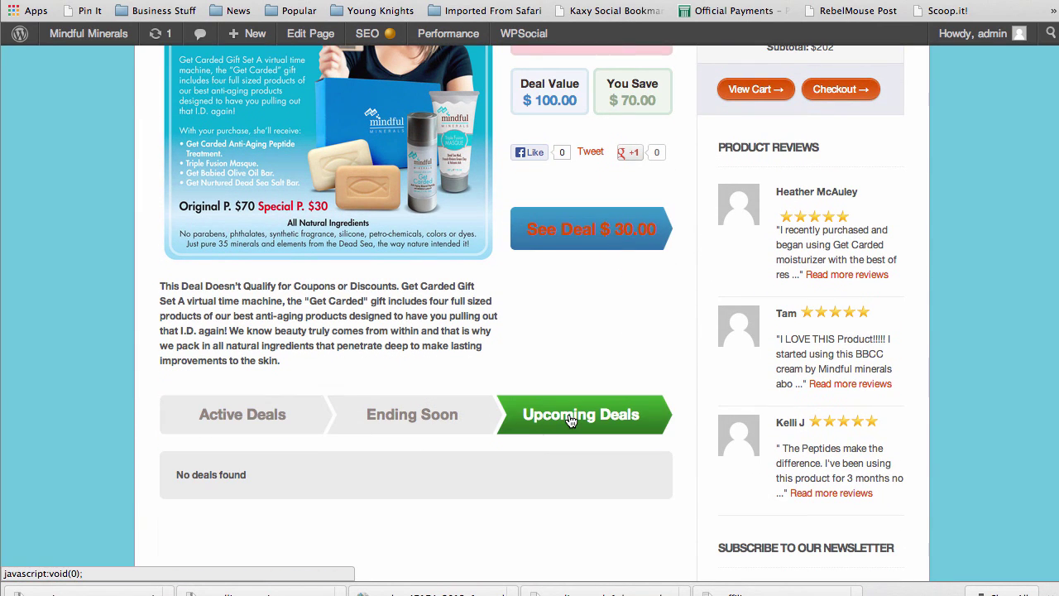
{"action": "left_click", "coordinate": [422, 418]}
{"action": "left_click", "coordinate": [242, 418]}
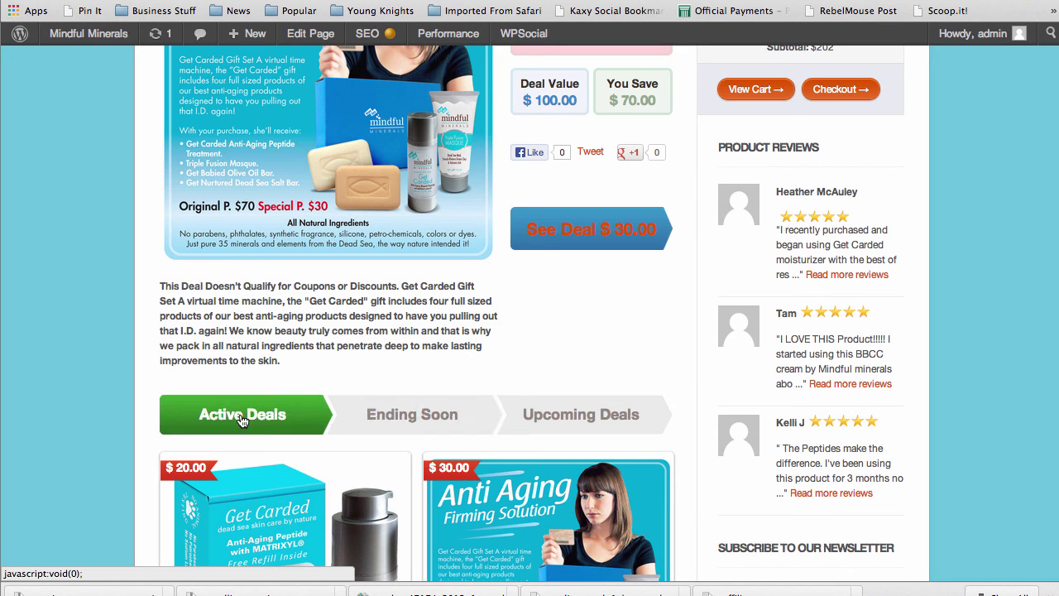
Look over the Deals page layout, from the active deal cards back to the featured deal's countdown and discount.
{"action": "scroll", "coordinate": [568, 332], "scroll_direction": "down", "scroll_amount": 10}
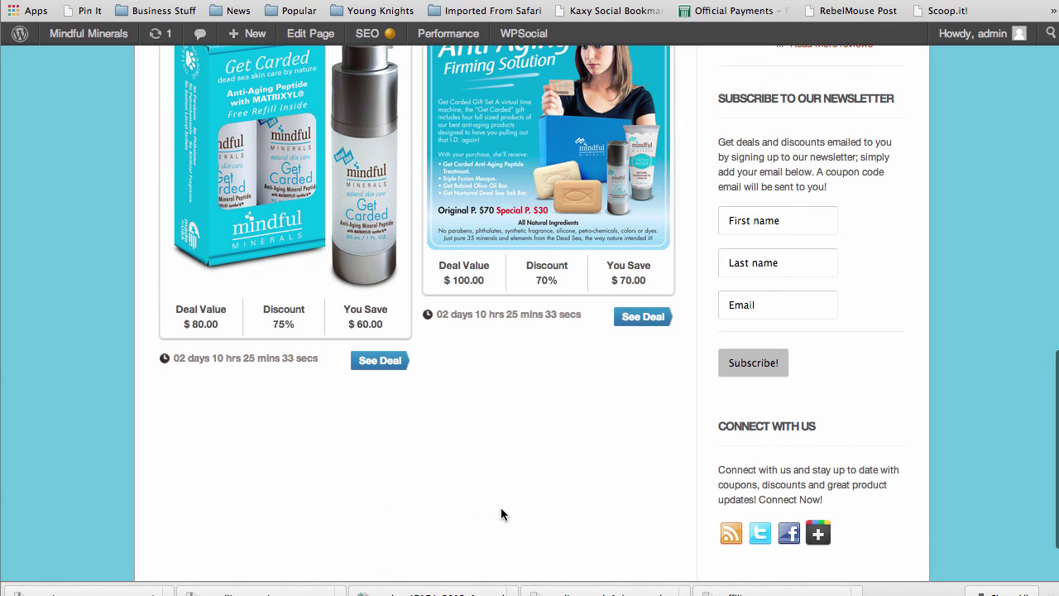
{"action": "scroll", "coordinate": [569, 415], "scroll_direction": "down", "scroll_amount": 3}
{"action": "scroll", "coordinate": [569, 415], "scroll_direction": "up", "scroll_amount": 14}
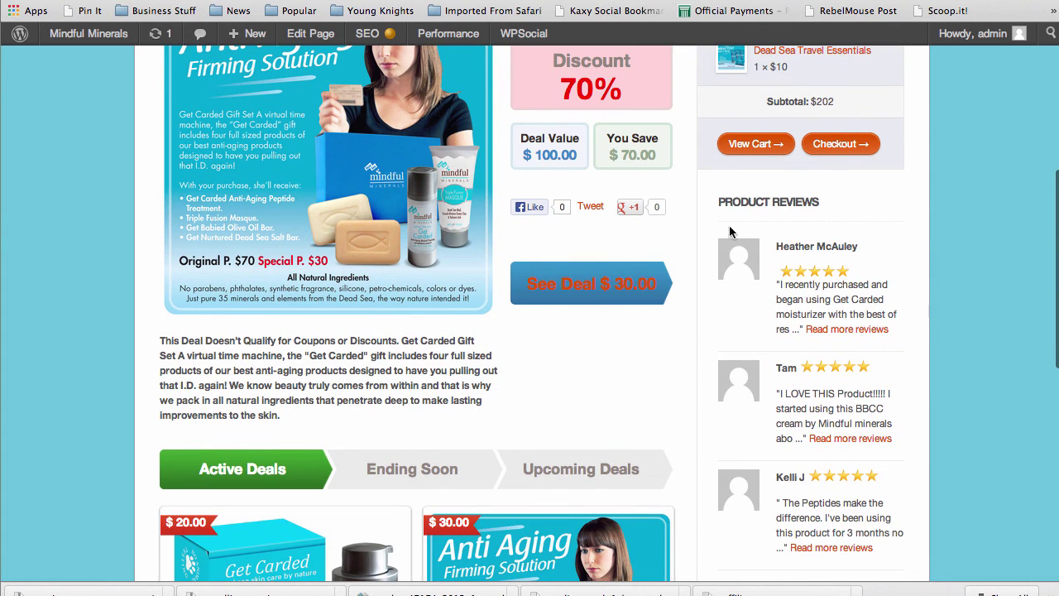
{"action": "scroll", "coordinate": [687, 382], "scroll_direction": "up", "scroll_amount": 5}
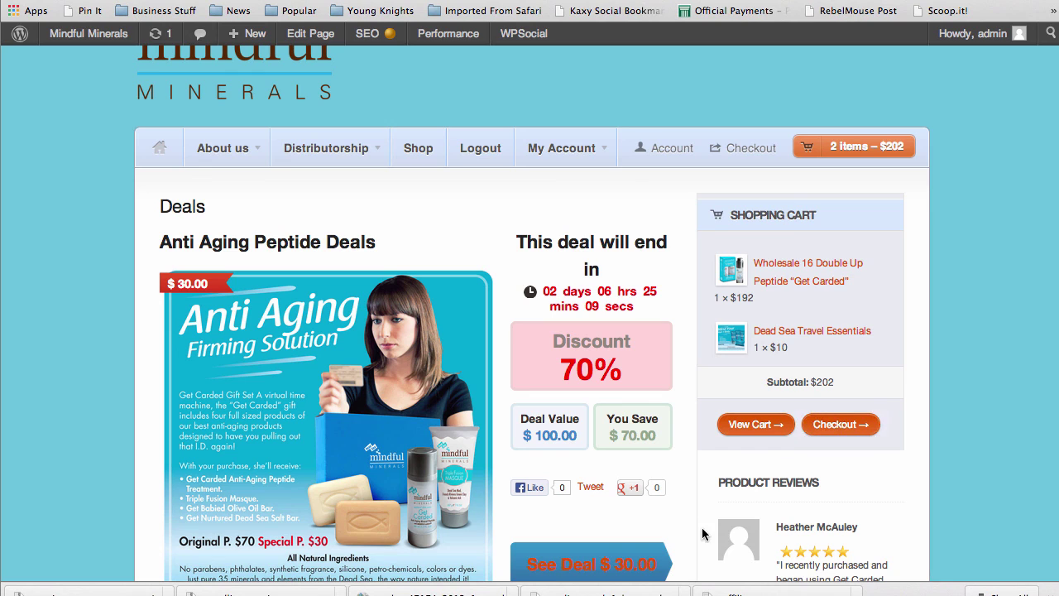
{"action": "scroll", "coordinate": [687, 450], "scroll_direction": "down", "scroll_amount": 5}
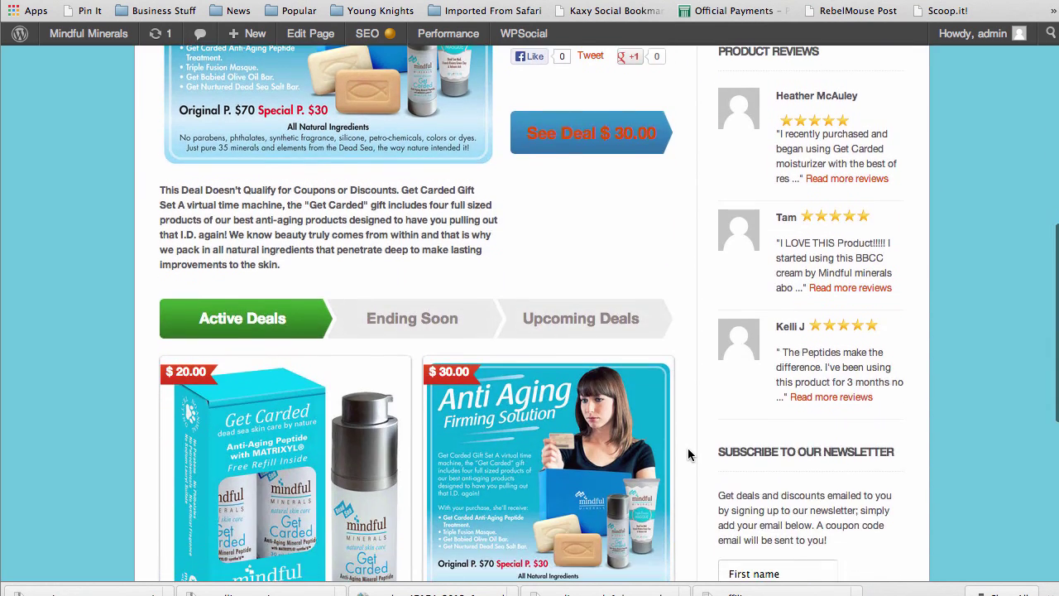
{"action": "scroll", "coordinate": [687, 451], "scroll_direction": "up", "scroll_amount": 10}
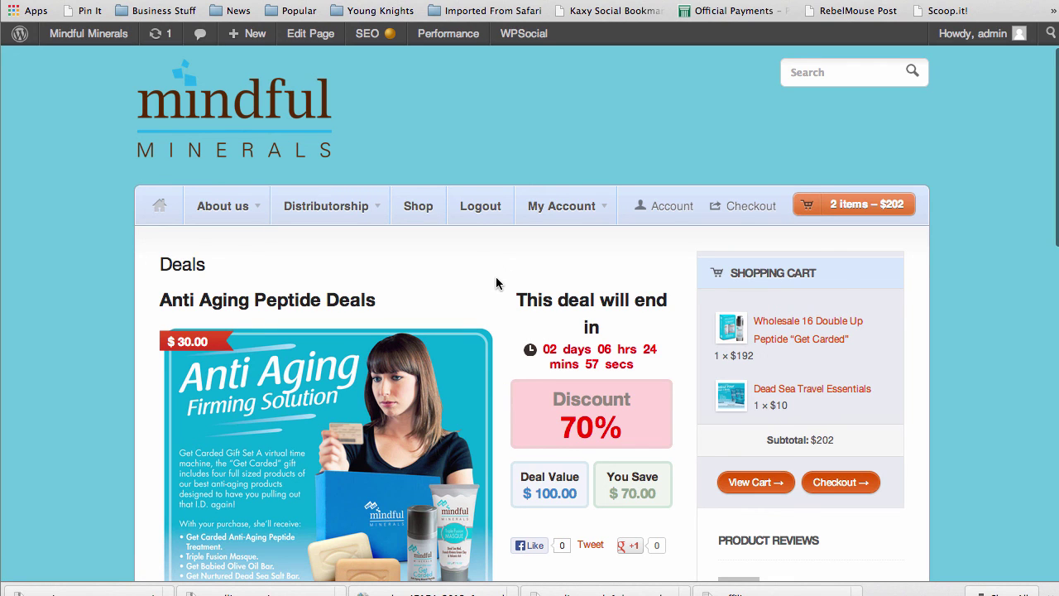
Review the featured Anti Aging Peptide deal's pricing, sharing options and description down to the deal category tabs.
{"action": "scroll", "coordinate": [495, 277], "scroll_direction": "down", "scroll_amount": 1}
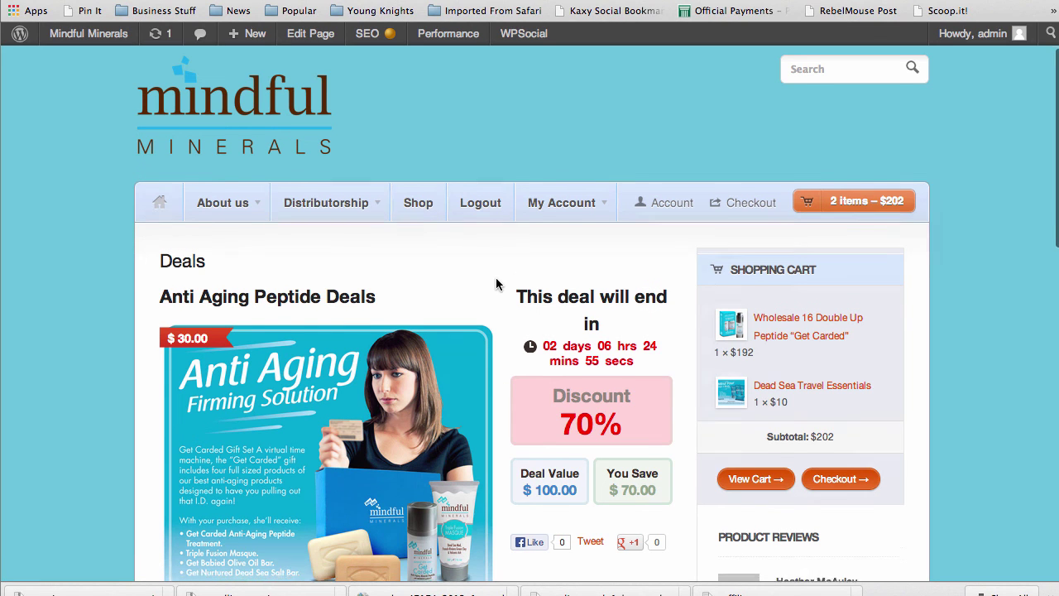
{"action": "scroll", "coordinate": [496, 283], "scroll_direction": "down", "scroll_amount": 3}
{"action": "scroll", "coordinate": [498, 335], "scroll_direction": "down", "scroll_amount": 1}
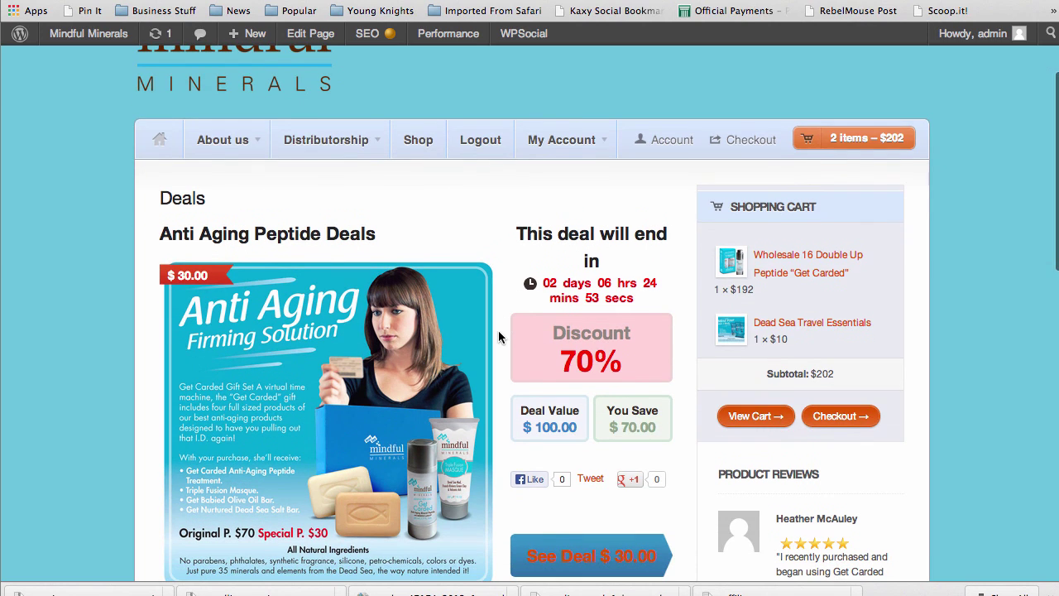
{"action": "scroll", "coordinate": [497, 332], "scroll_direction": "down", "scroll_amount": 3}
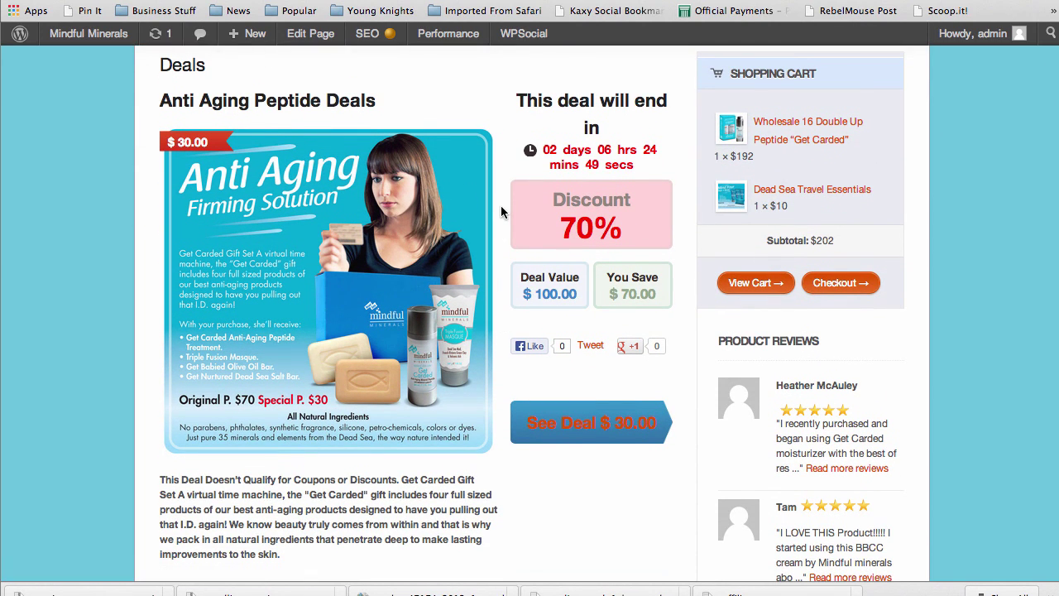
{"action": "scroll", "coordinate": [501, 206], "scroll_direction": "down", "scroll_amount": 1}
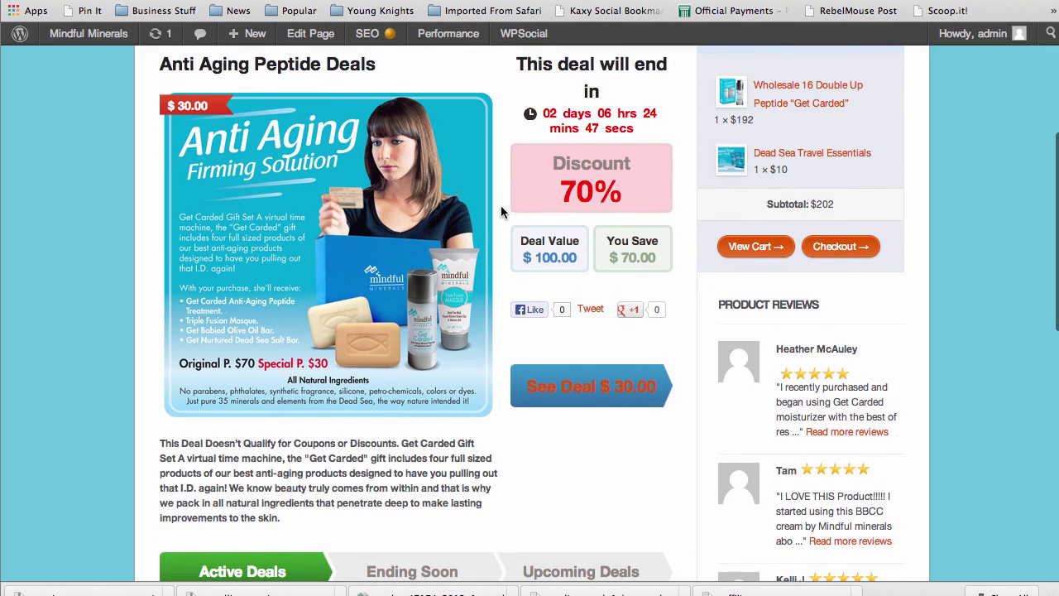
{"action": "scroll", "coordinate": [510, 464], "scroll_direction": "down", "scroll_amount": 2}
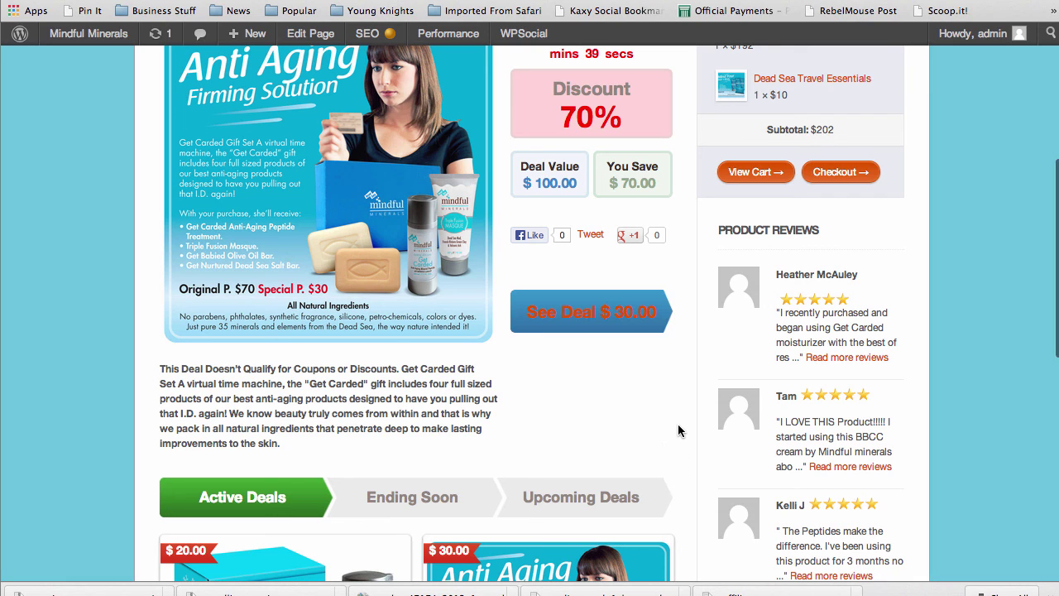
{"action": "scroll", "coordinate": [680, 395], "scroll_direction": "up", "scroll_amount": 1}
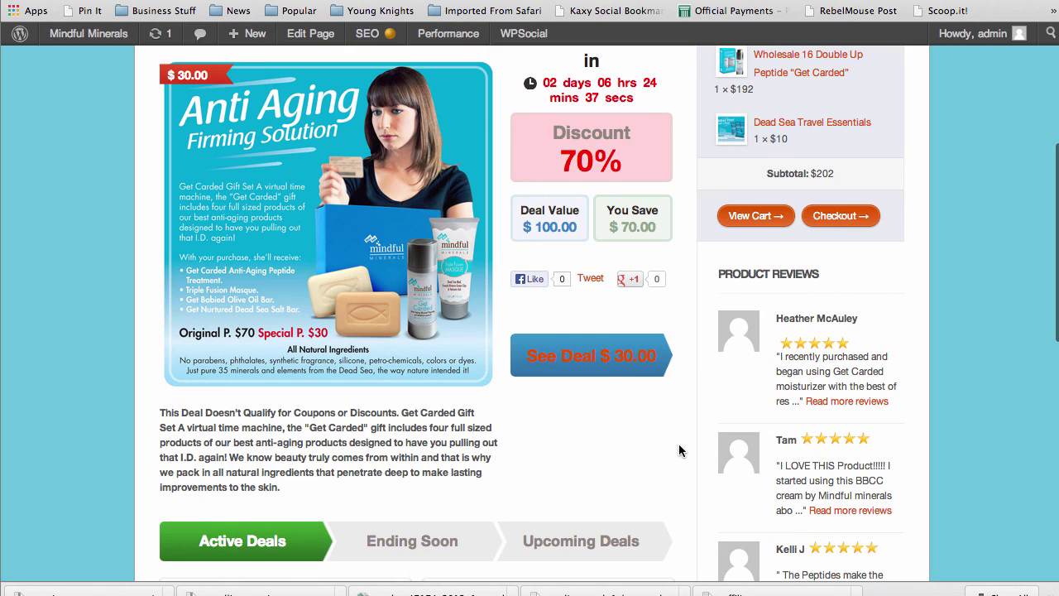